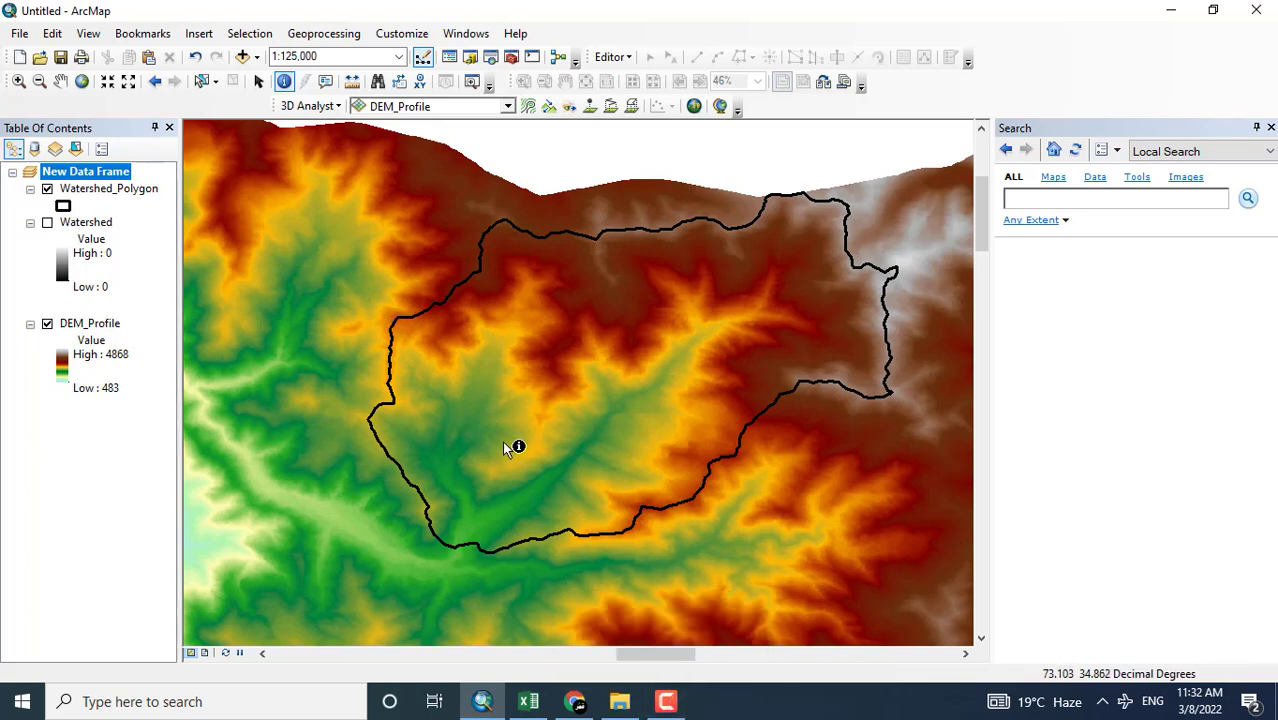
Zoom and pan from full extent until the watershed outline fills the view at 1:100,000
left_click(82, 83)
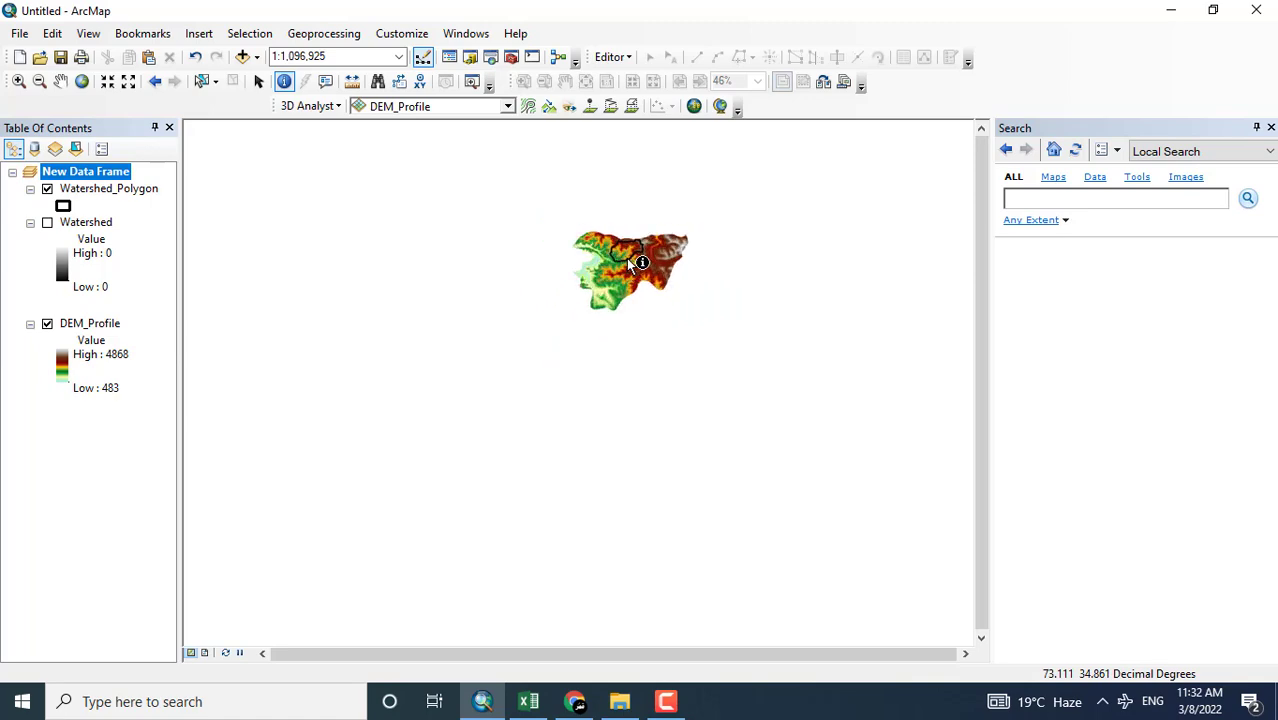
scroll(630, 262, "down", 1)
scroll(630, 262, "down", 1)
scroll(630, 262, "down", 2)
scroll(592, 303, "down", 2)
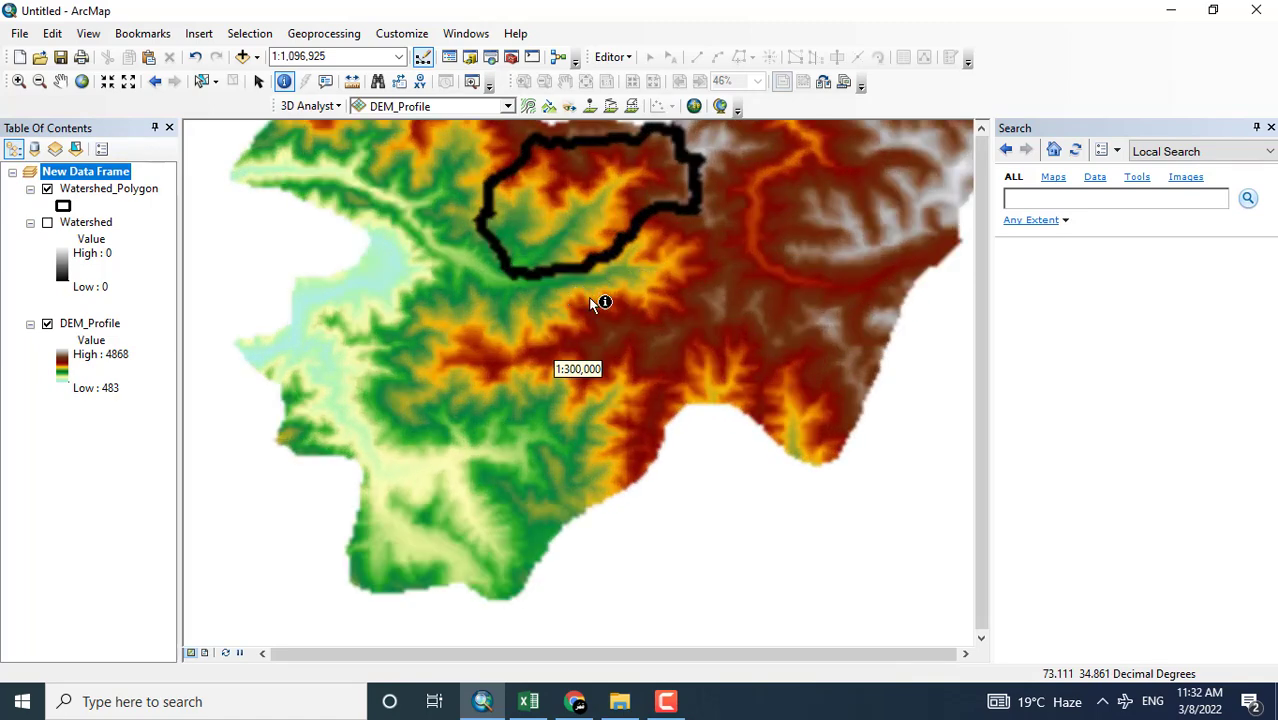
left_click(60, 81)
left_click_drag(582, 264, 581, 531)
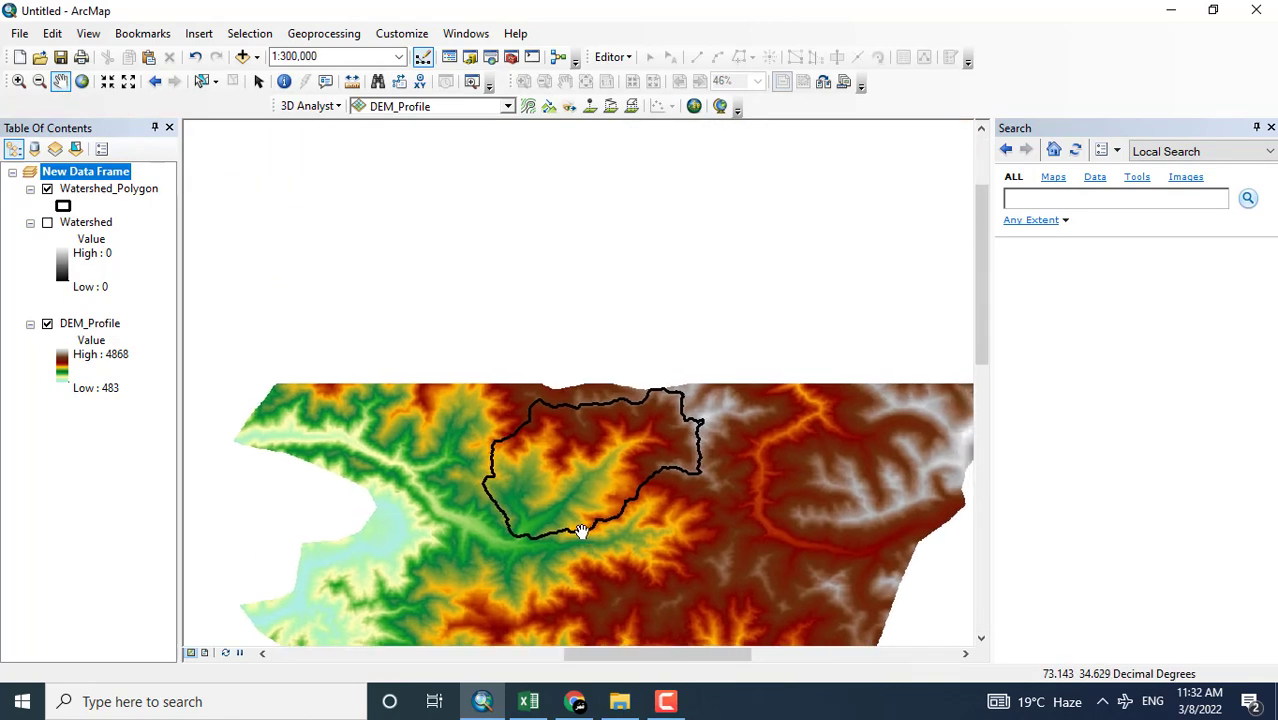
scroll(596, 454, "down", 1)
scroll(628, 485, "down", 1)
left_click_drag(628, 485, 594, 338)
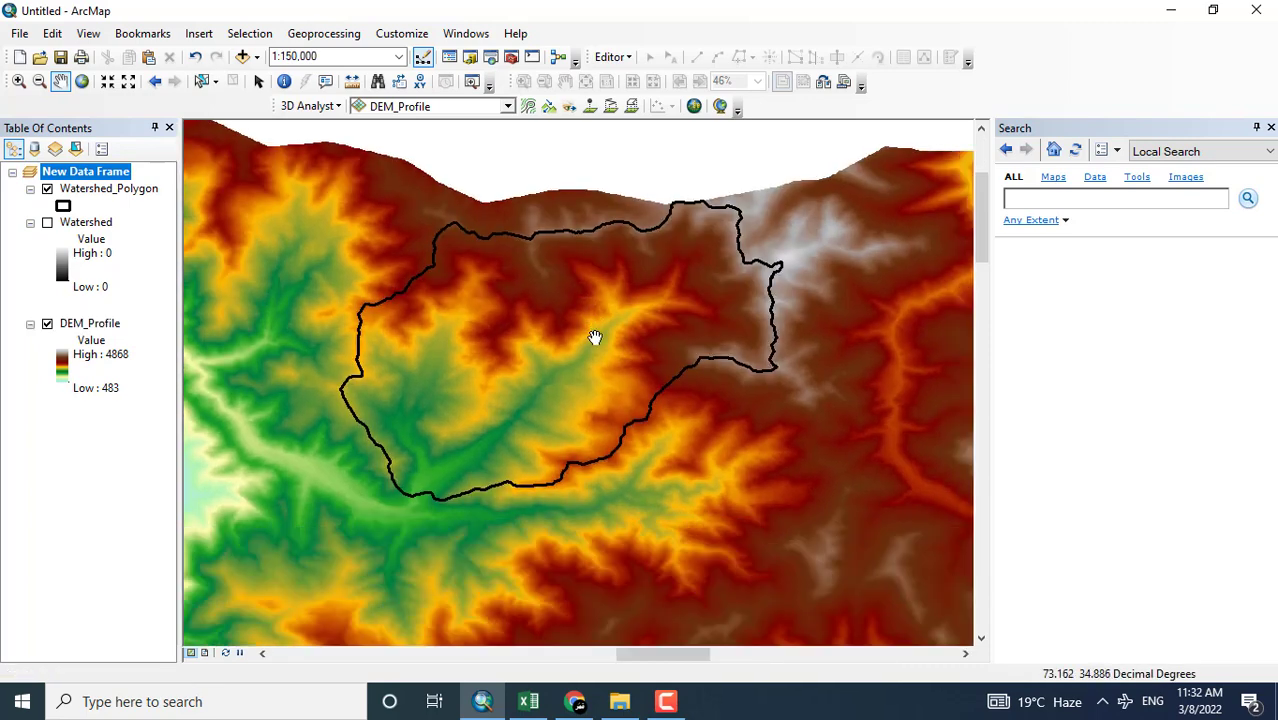
scroll(595, 337, "down", 1)
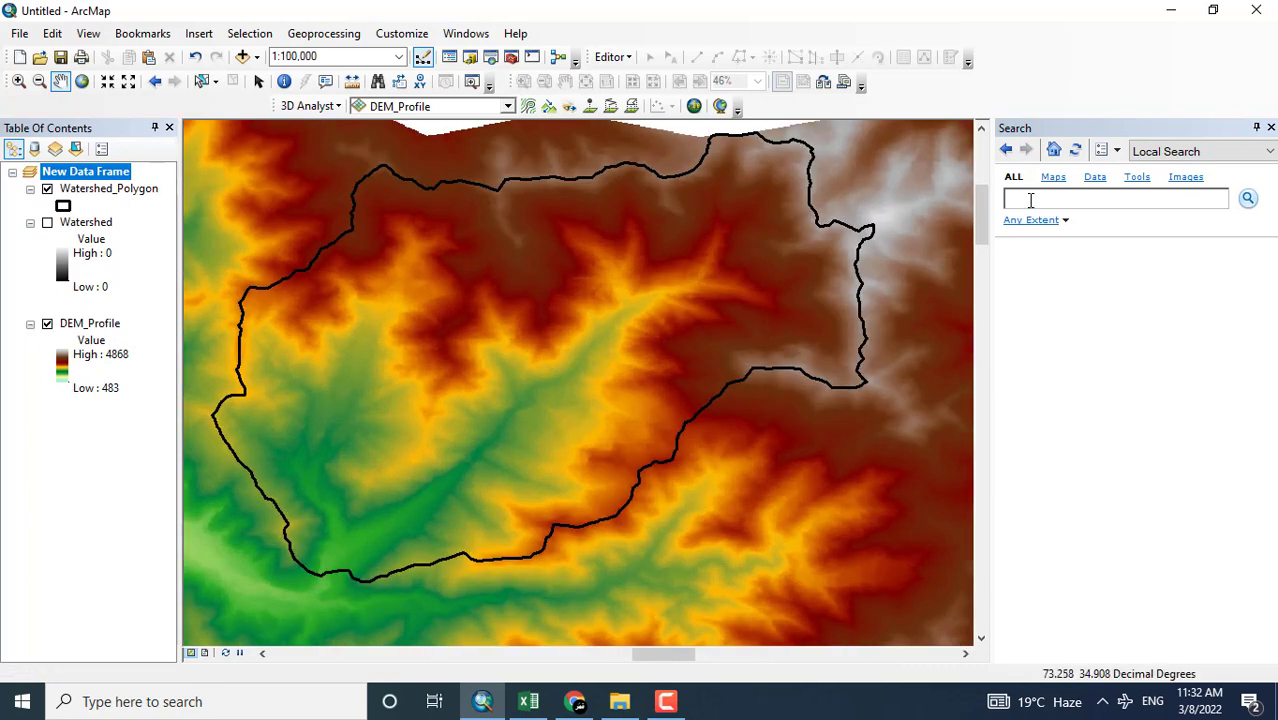
Search the geoprocessing tools for 'create random points'
left_click(1030, 200)
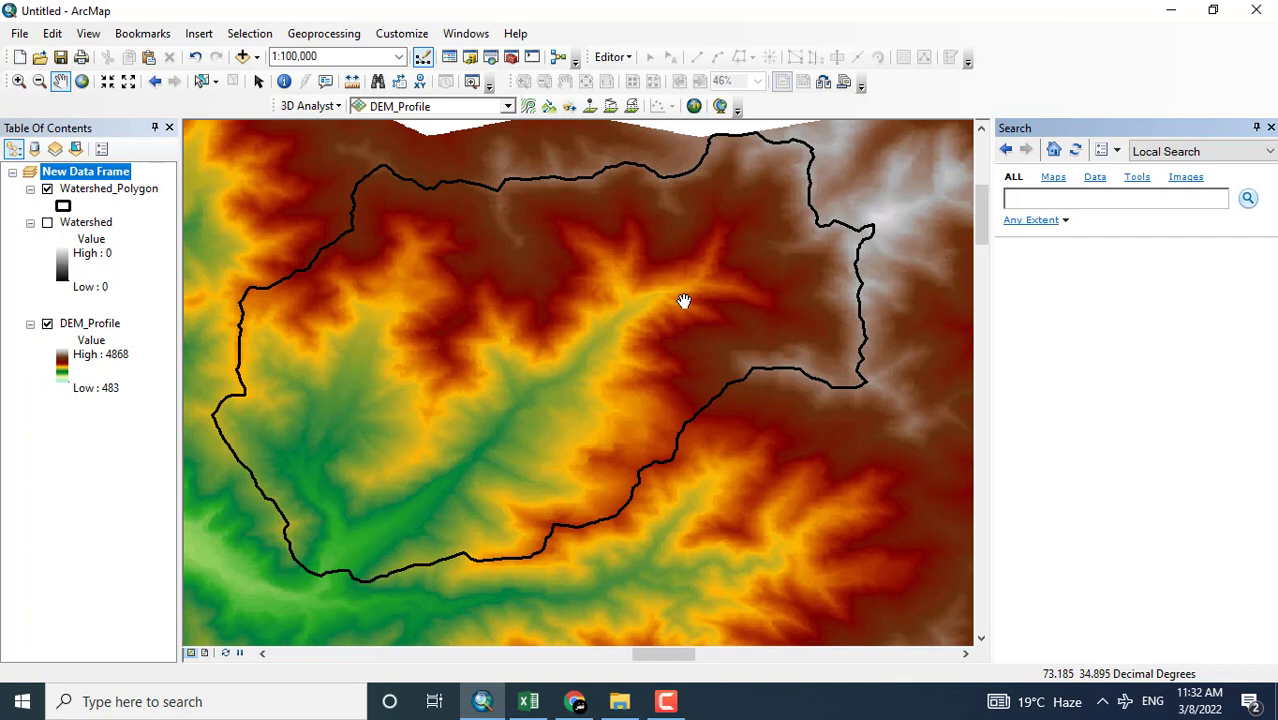
type("create")
type(" random points")
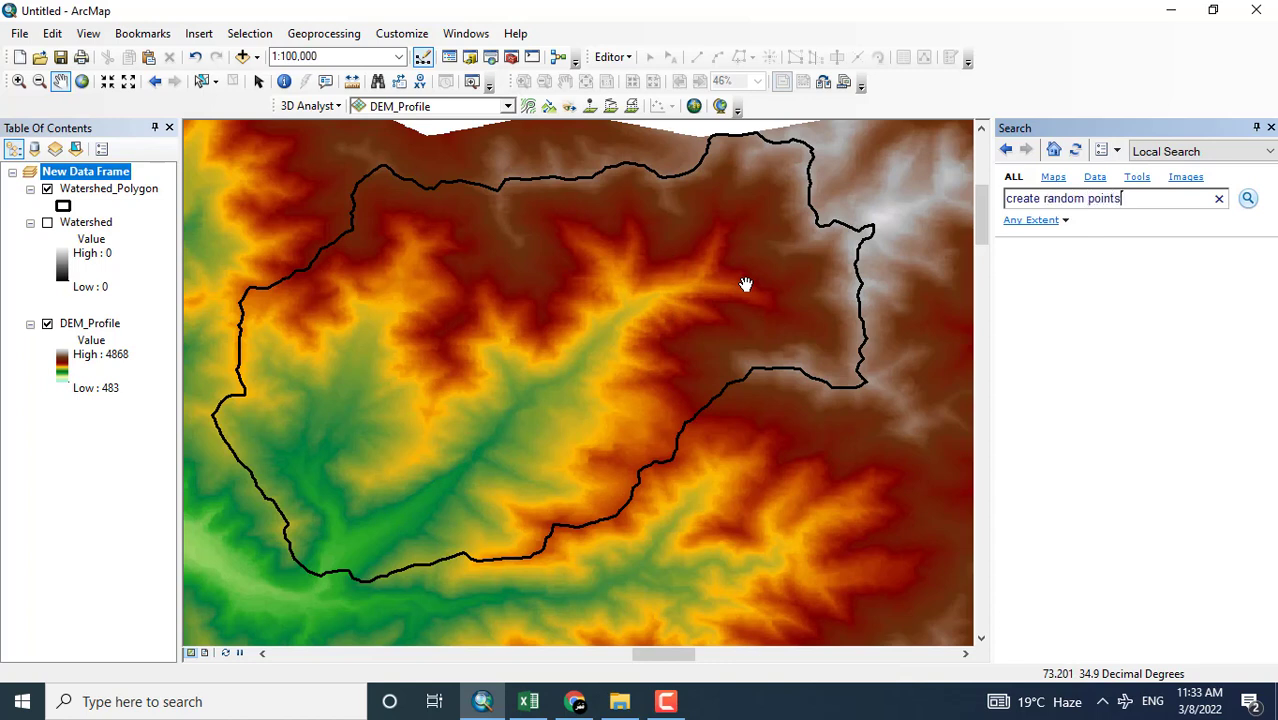
key("Return")
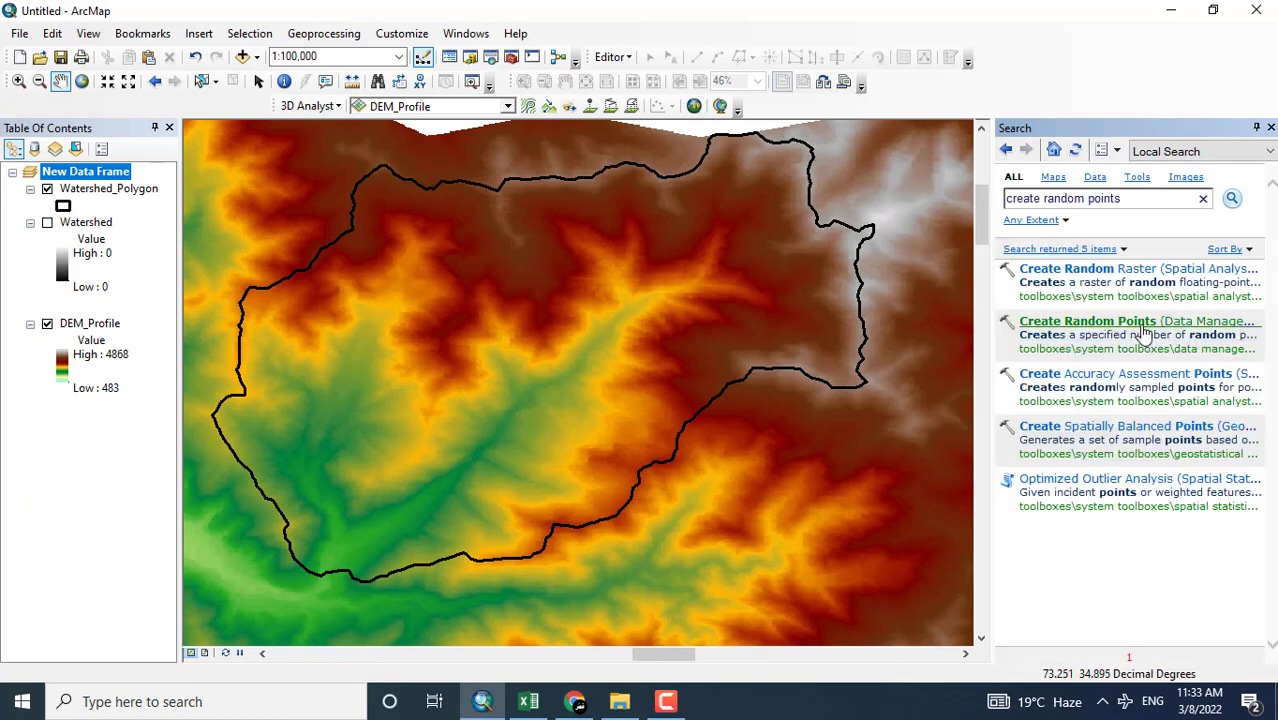
In Create Random Points, name the output WS_RPoint and constrain it to Watershed_Polygon
left_click(1139, 324)
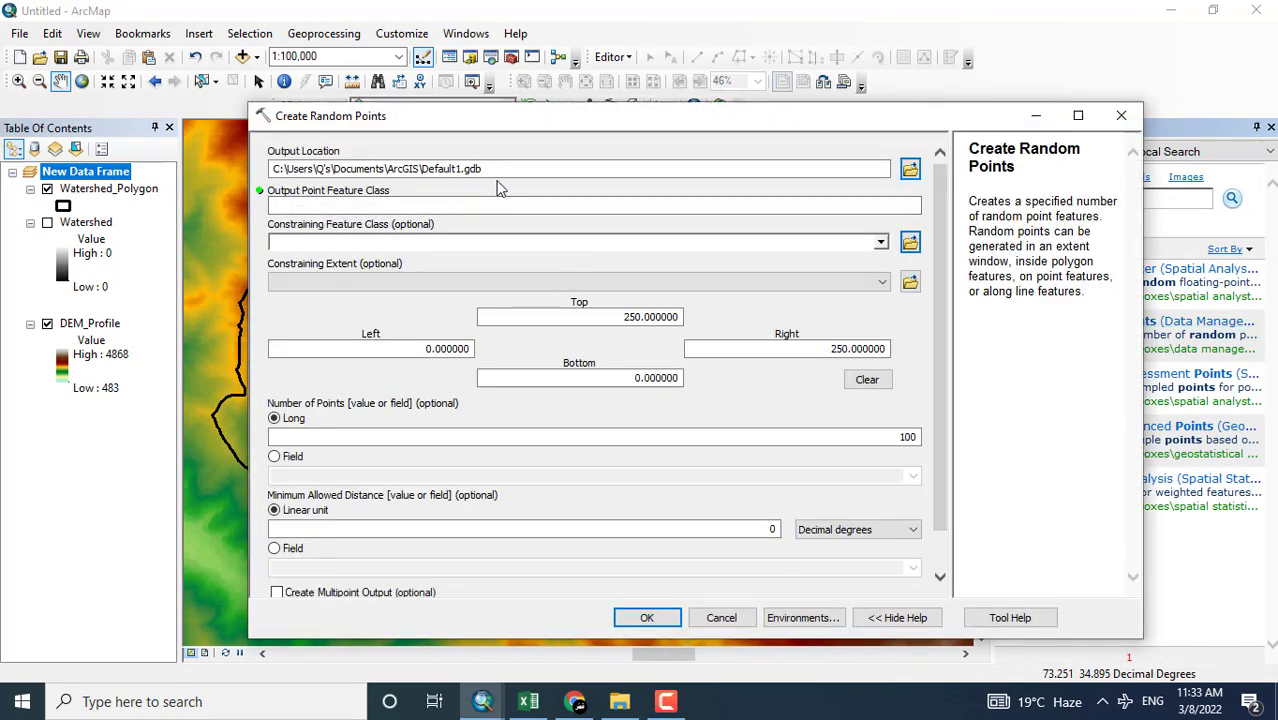
left_click(320, 204)
type("WS_RP")
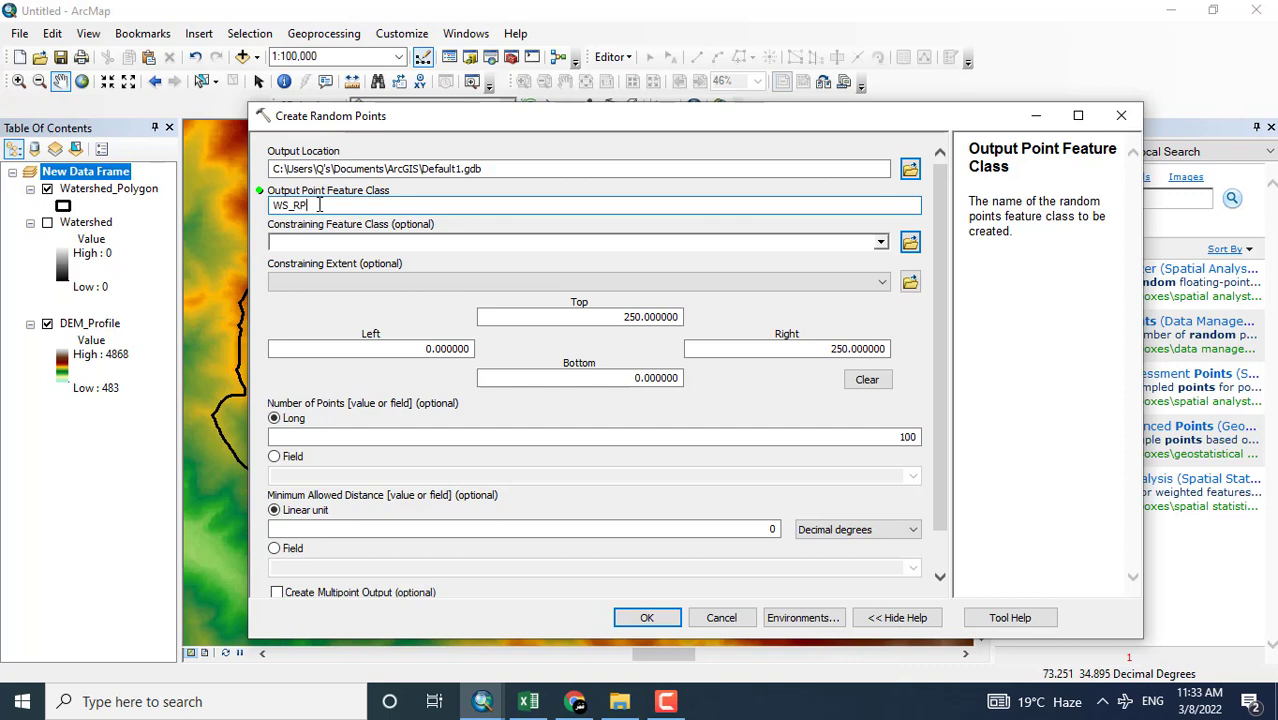
type("oi")
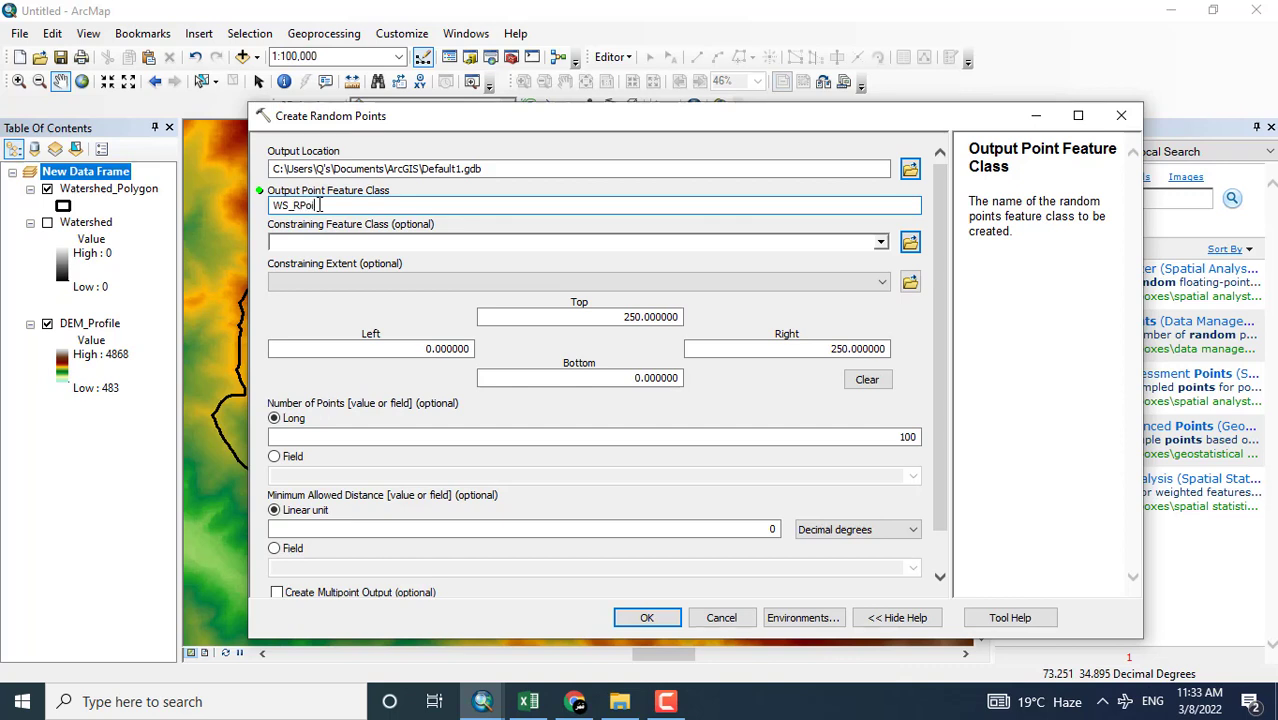
type("nt")
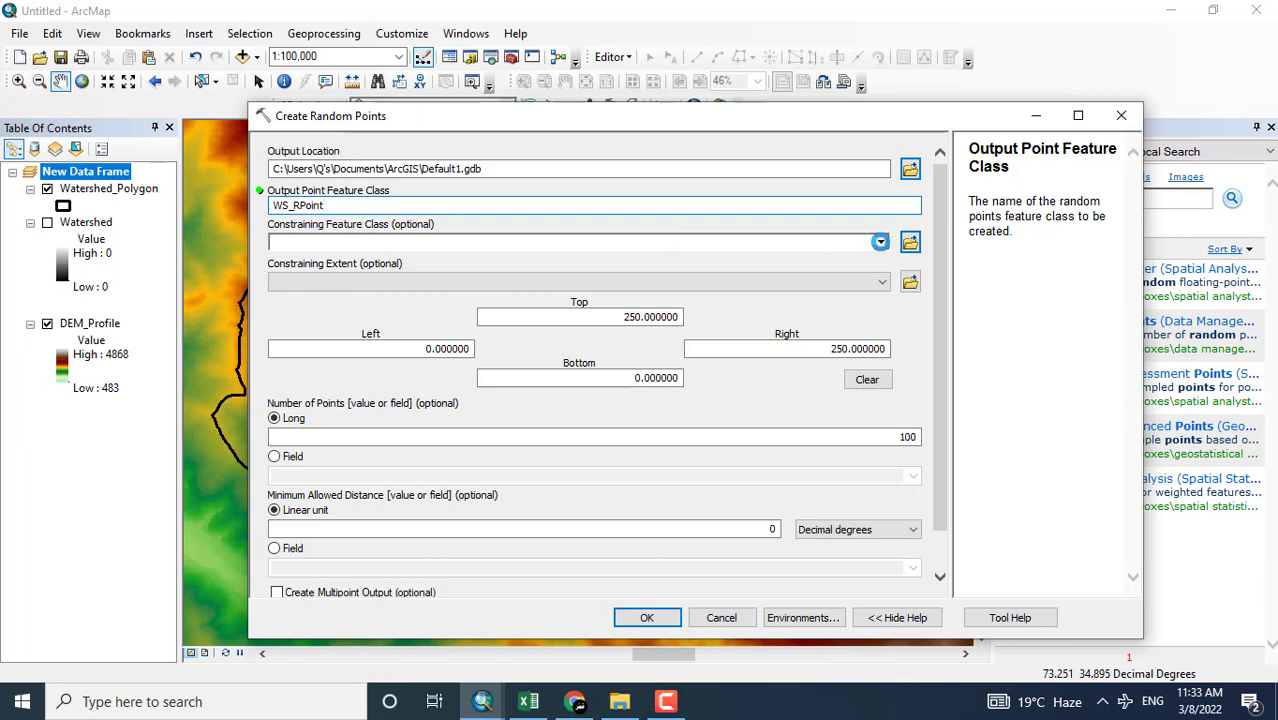
left_click(880, 242)
left_click(388, 266)
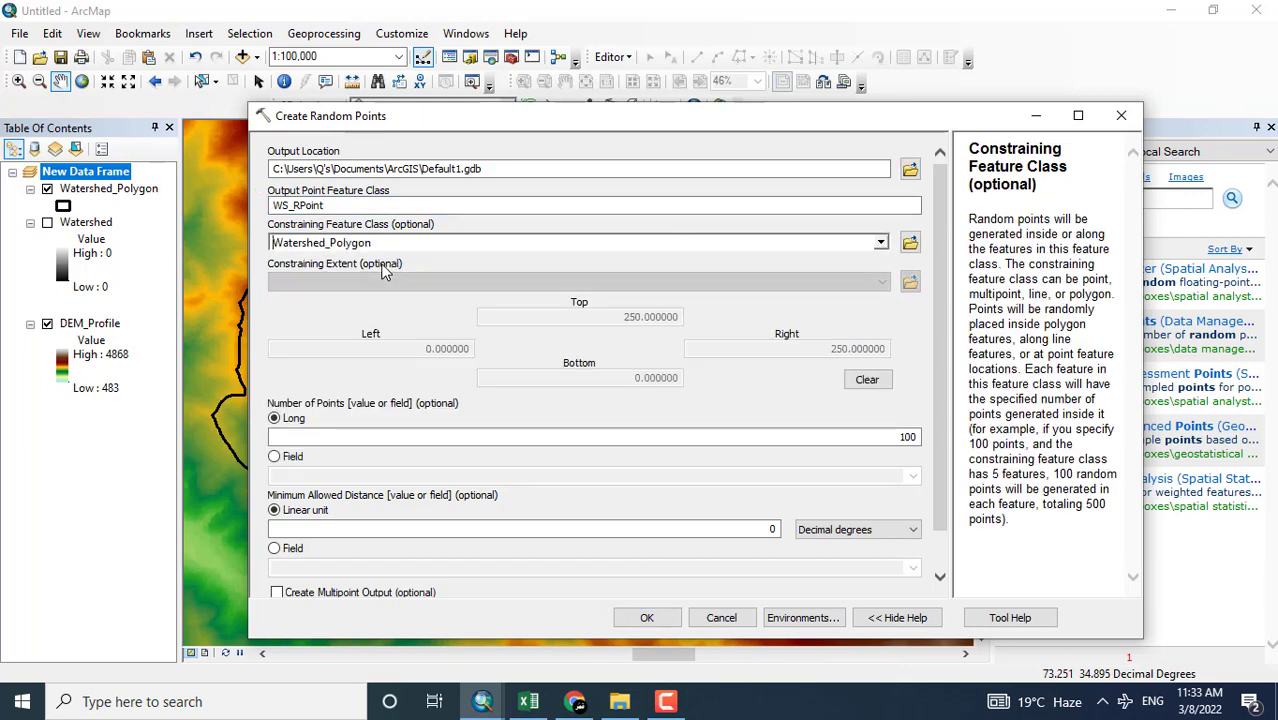
Set the number of points to 600, keeping decimal degrees for minimum distance
double_click(900, 436)
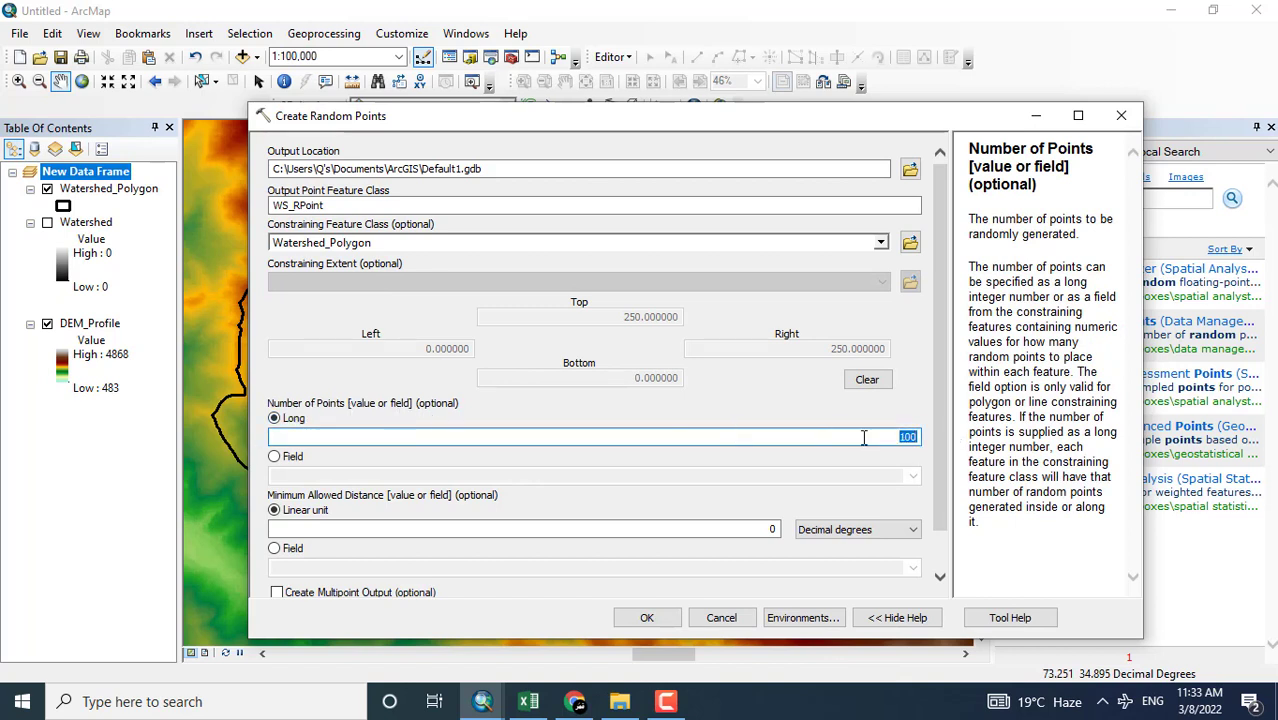
type("5")
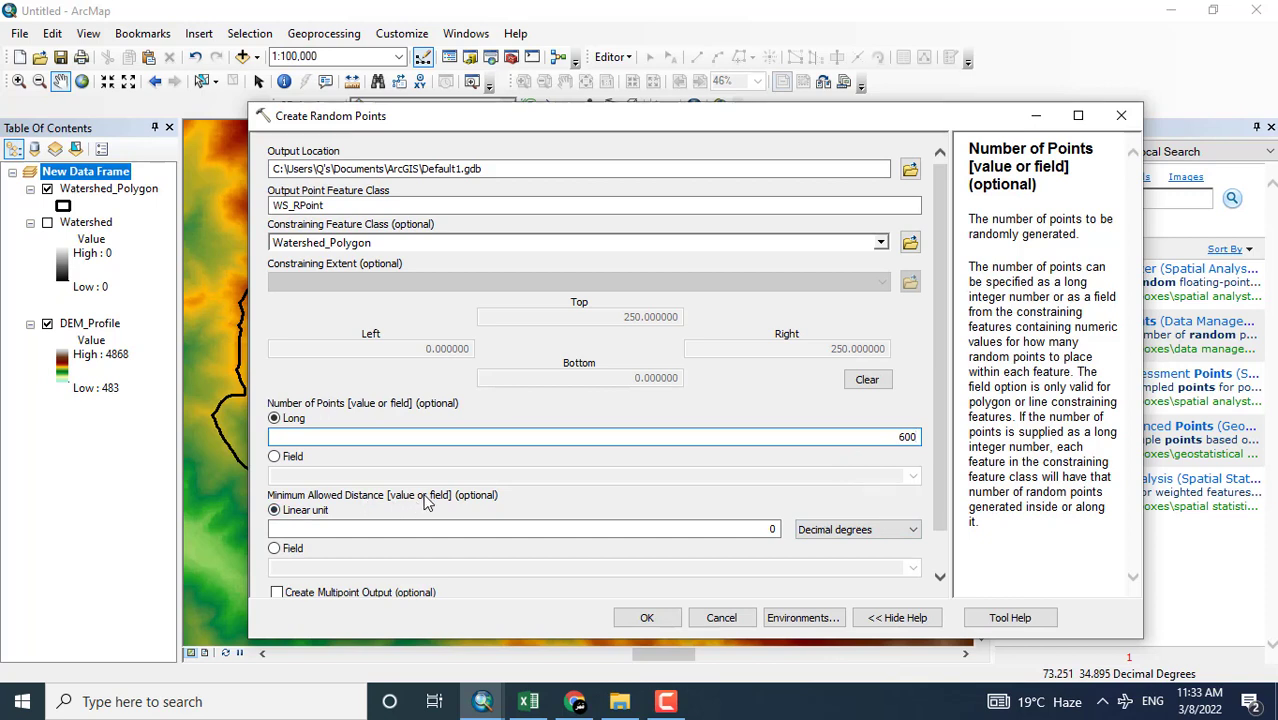
left_click(836, 530)
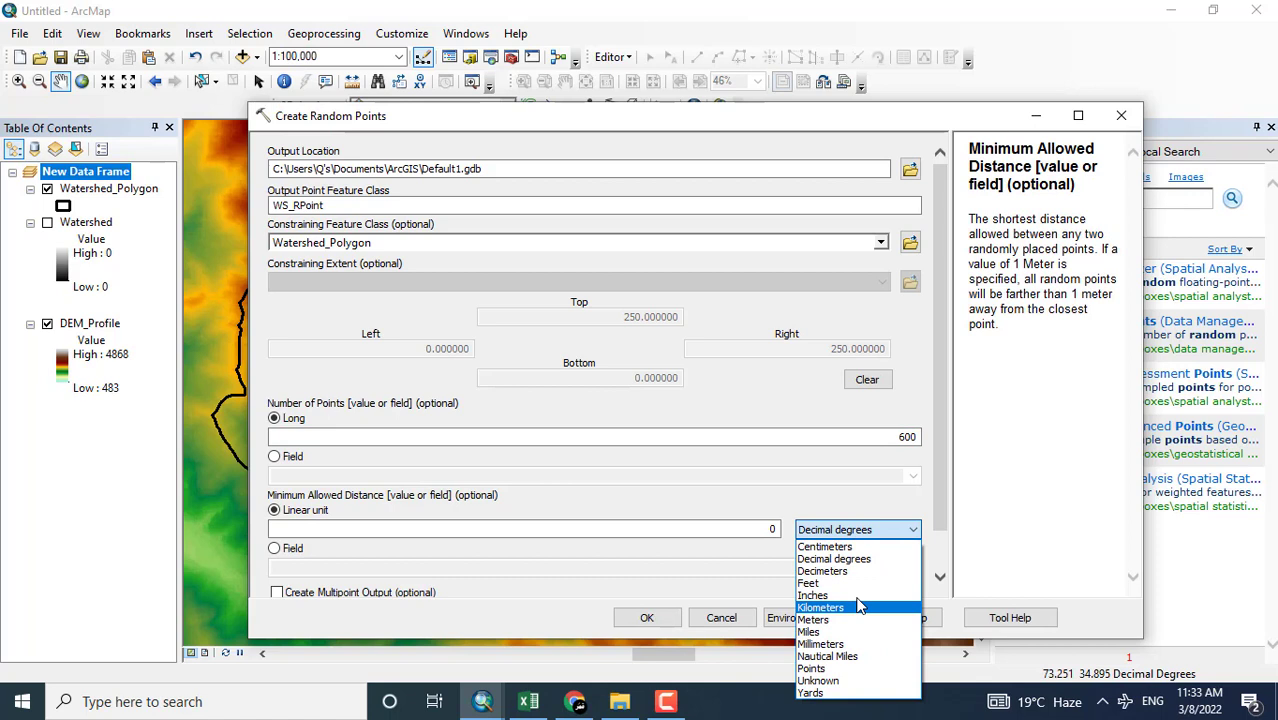
left_click(864, 502)
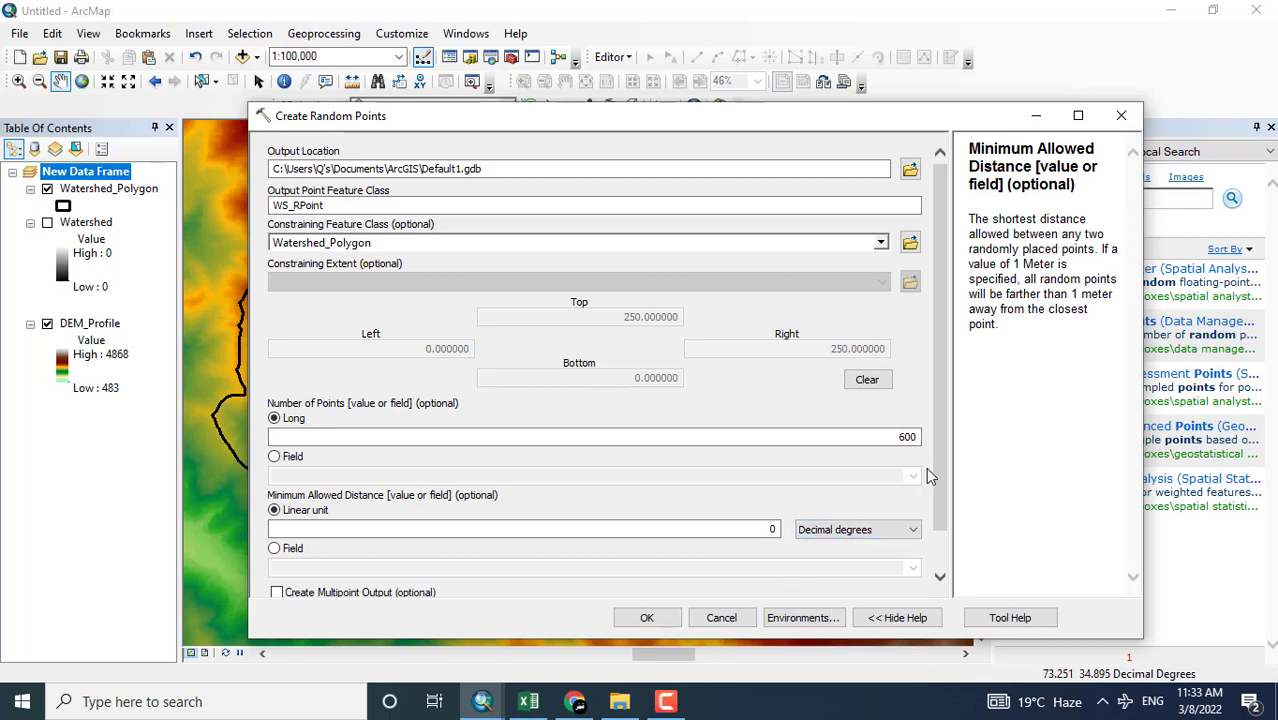
scroll(937, 475, "down", 1)
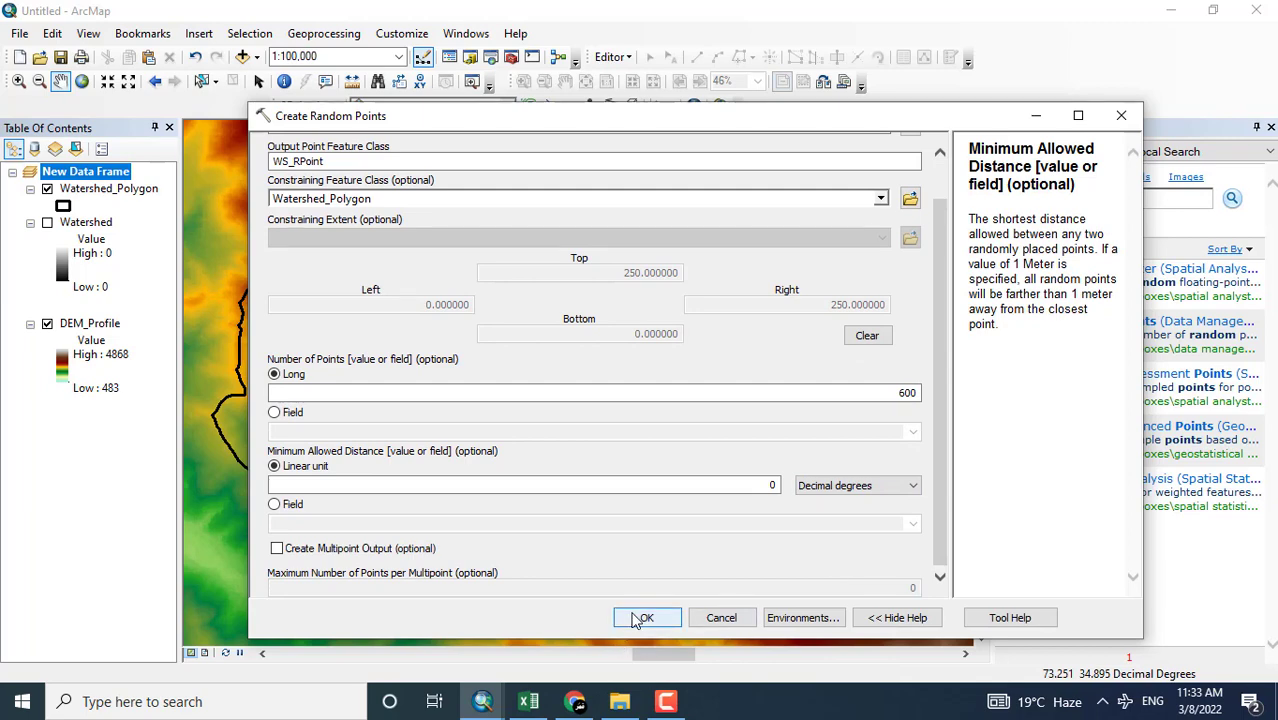
Run Create Random Points to add the WS_RPoint layer, then bring up its layer menu
left_click(645, 617)
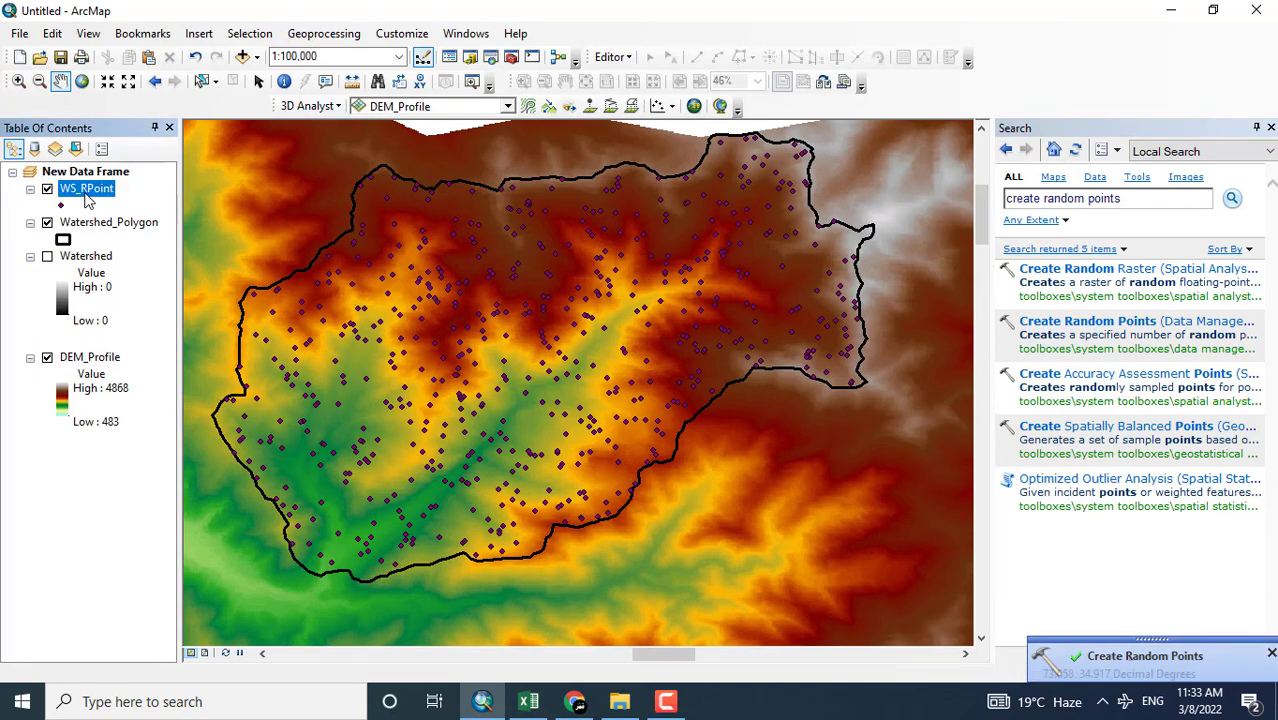
right_click(88, 198)
Open the WS_RPoint table, select records 114–121, then close it and clear the selection
left_click(143, 249)
scroll(379, 419, "down", 7)
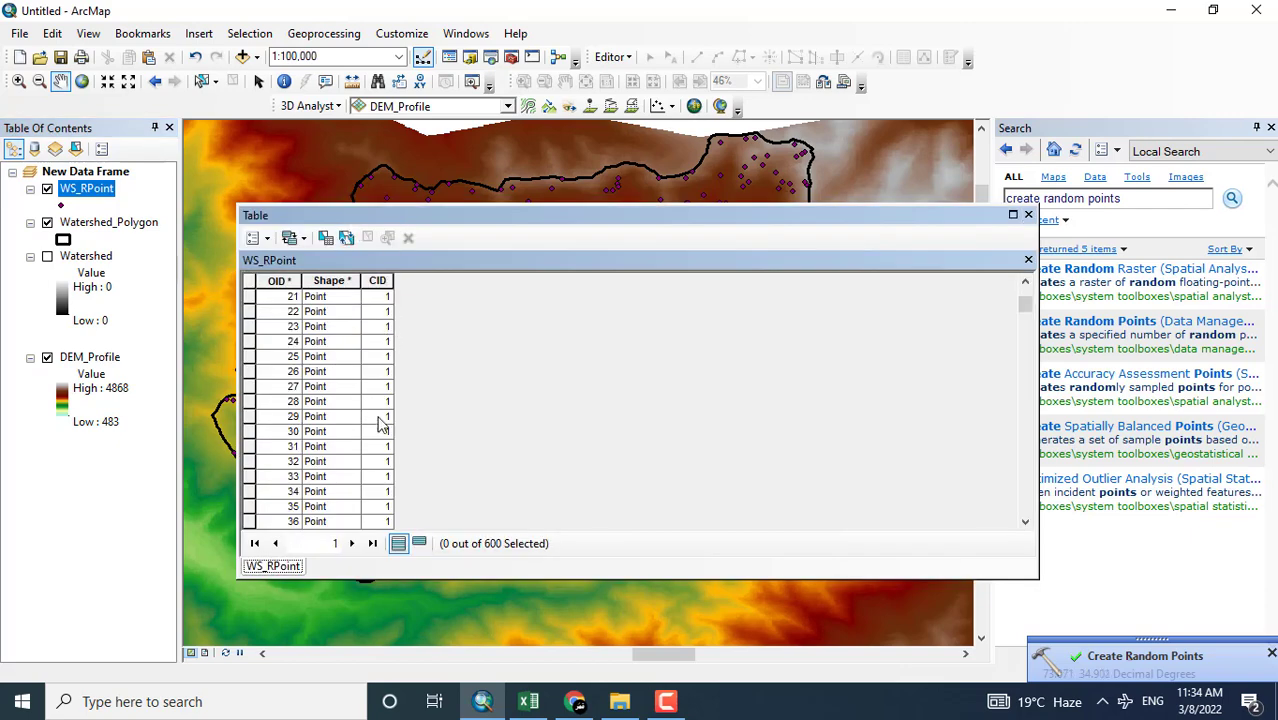
scroll(383, 425, "down", 10)
scroll(383, 422, "down", 10)
scroll(383, 422, "down", 7)
scroll(383, 422, "down", 3)
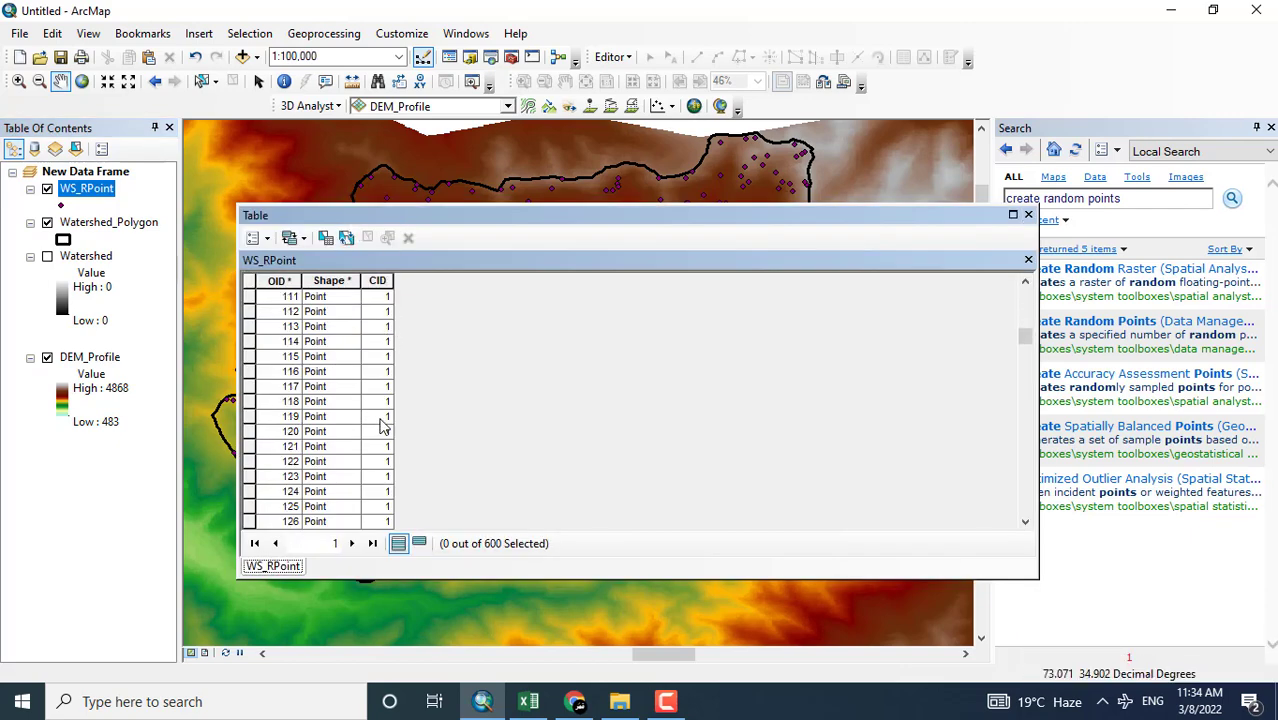
left_click_drag(251, 341, 251, 446)
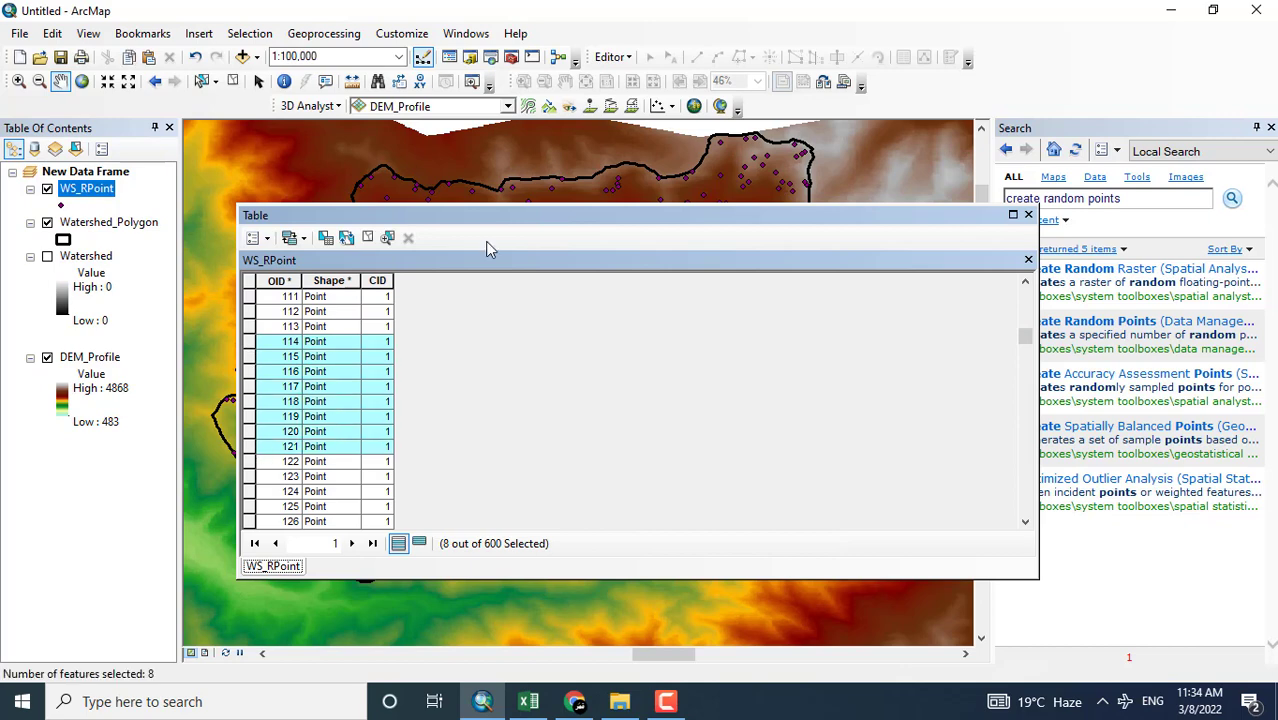
left_click(1028, 214)
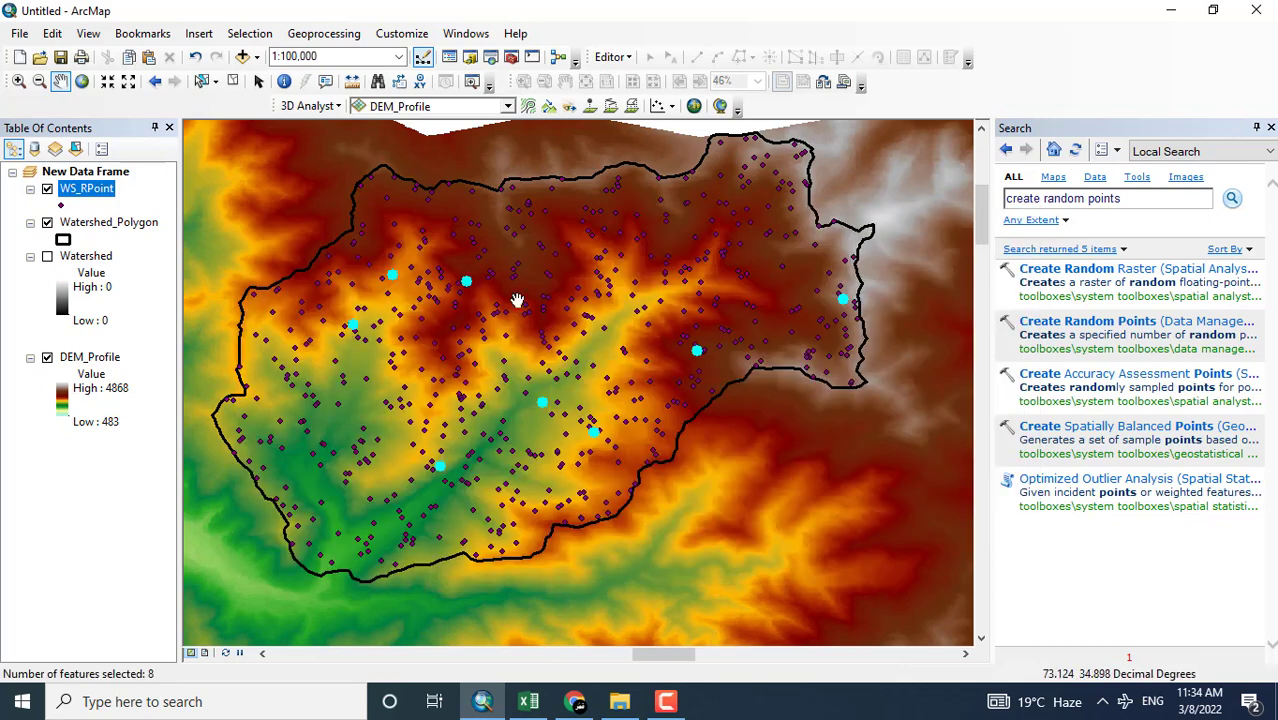
left_click(232, 81)
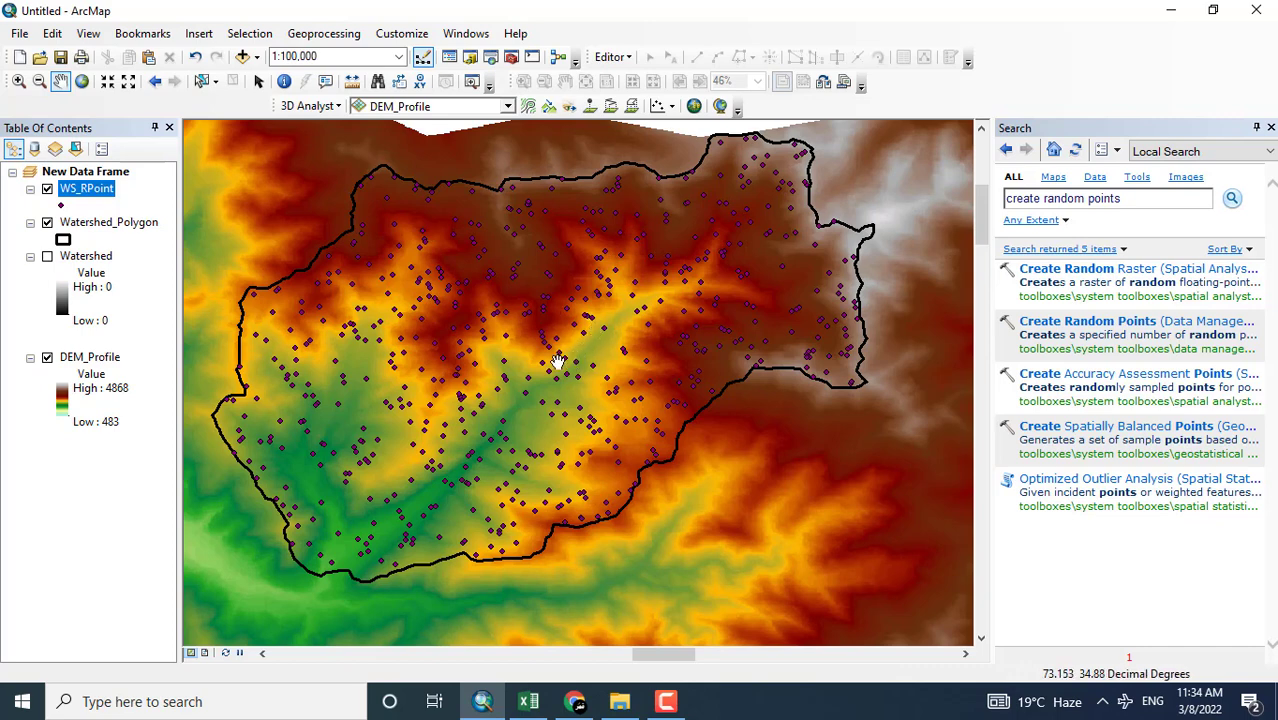
Replace the old search with 'values from point' and run it
left_click(1138, 199)
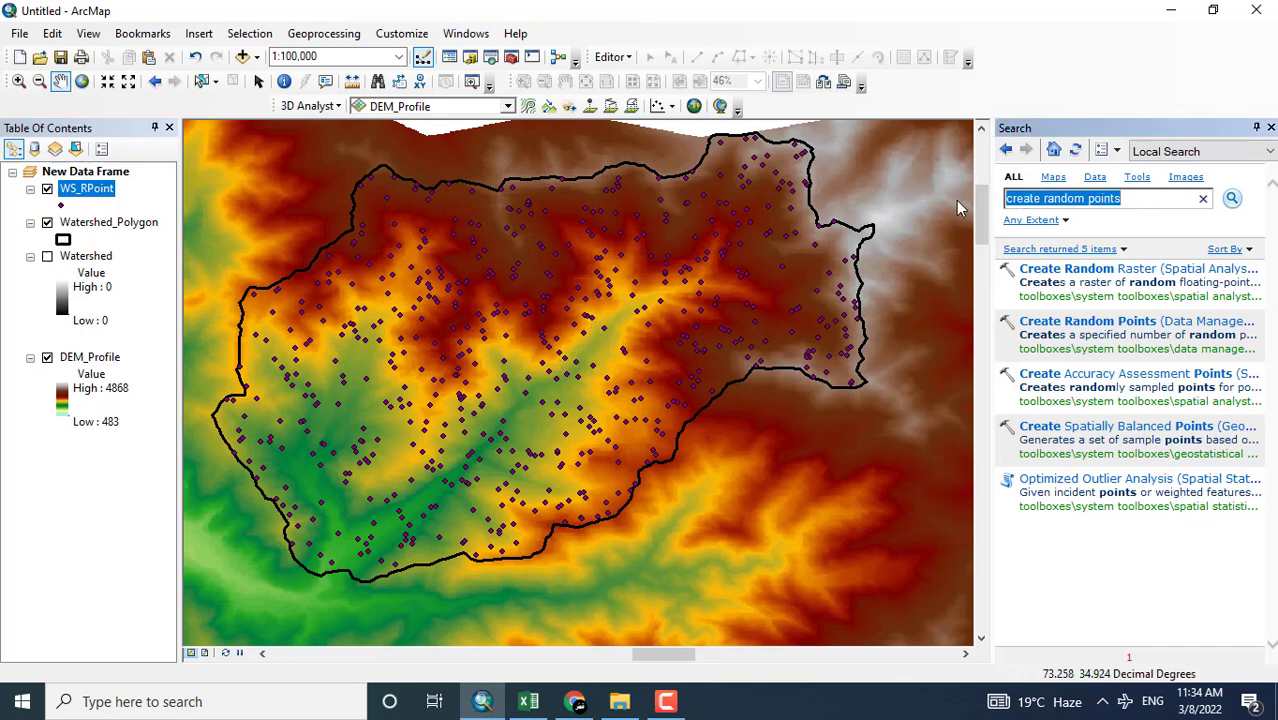
key("BackSpace")
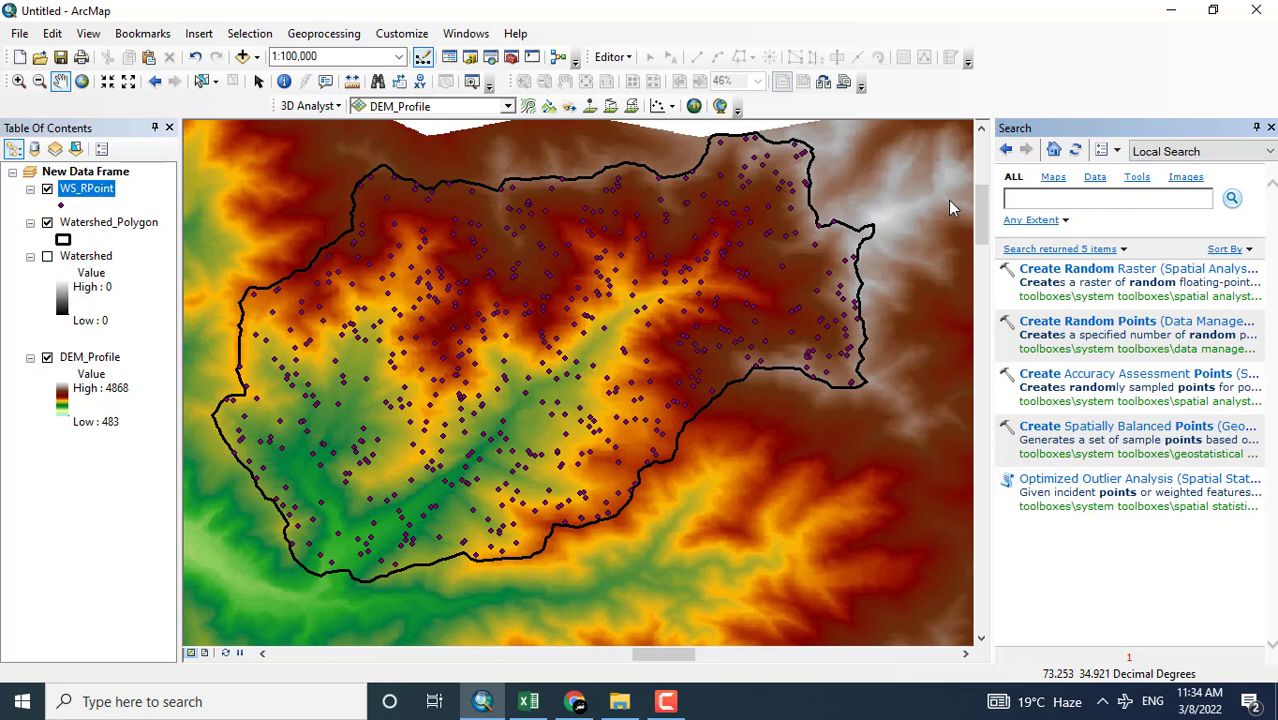
type("values ")
type("from point")
key("Return")
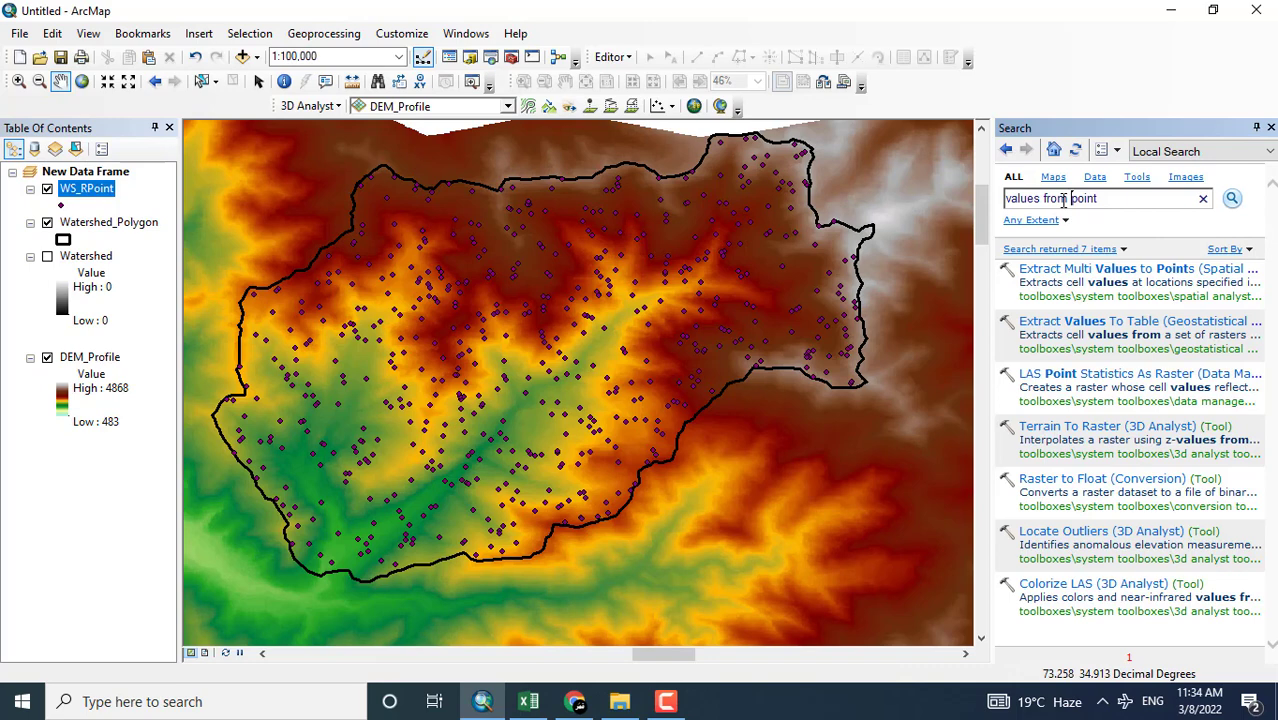
Refine the tool search to 'extract values'
left_click_drag(1064, 198, 1050, 208)
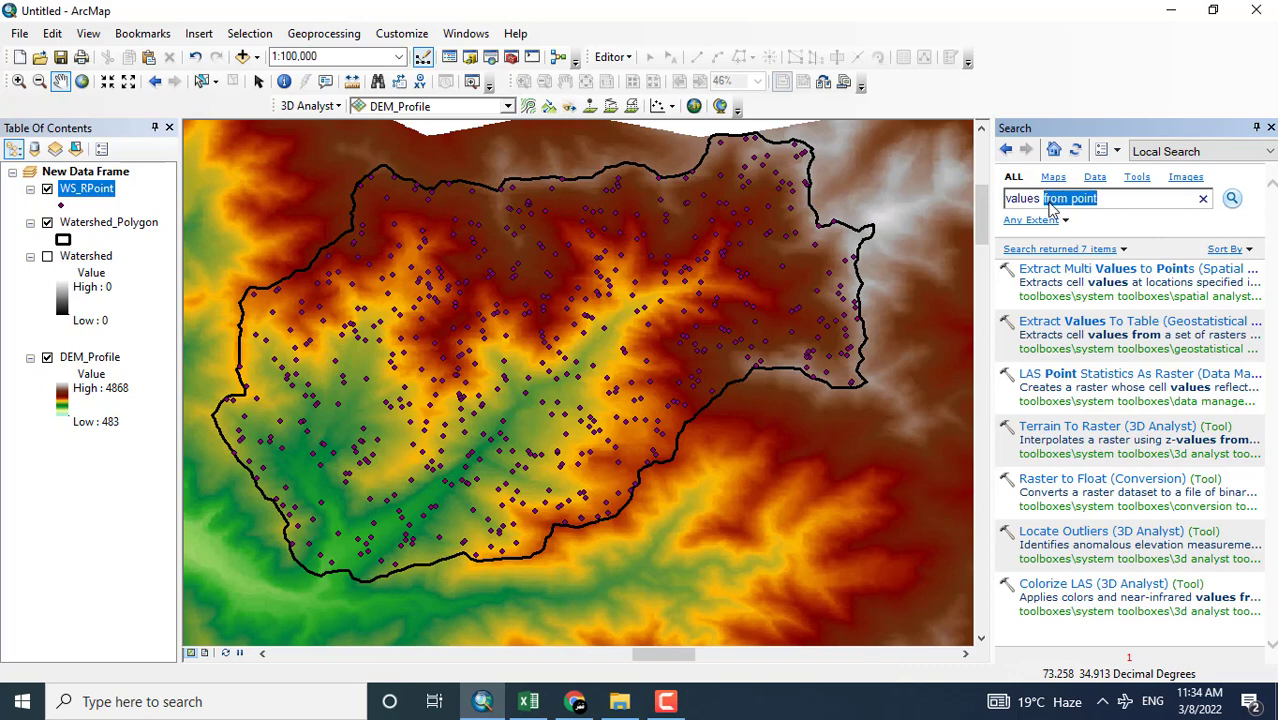
key("BackSpace")
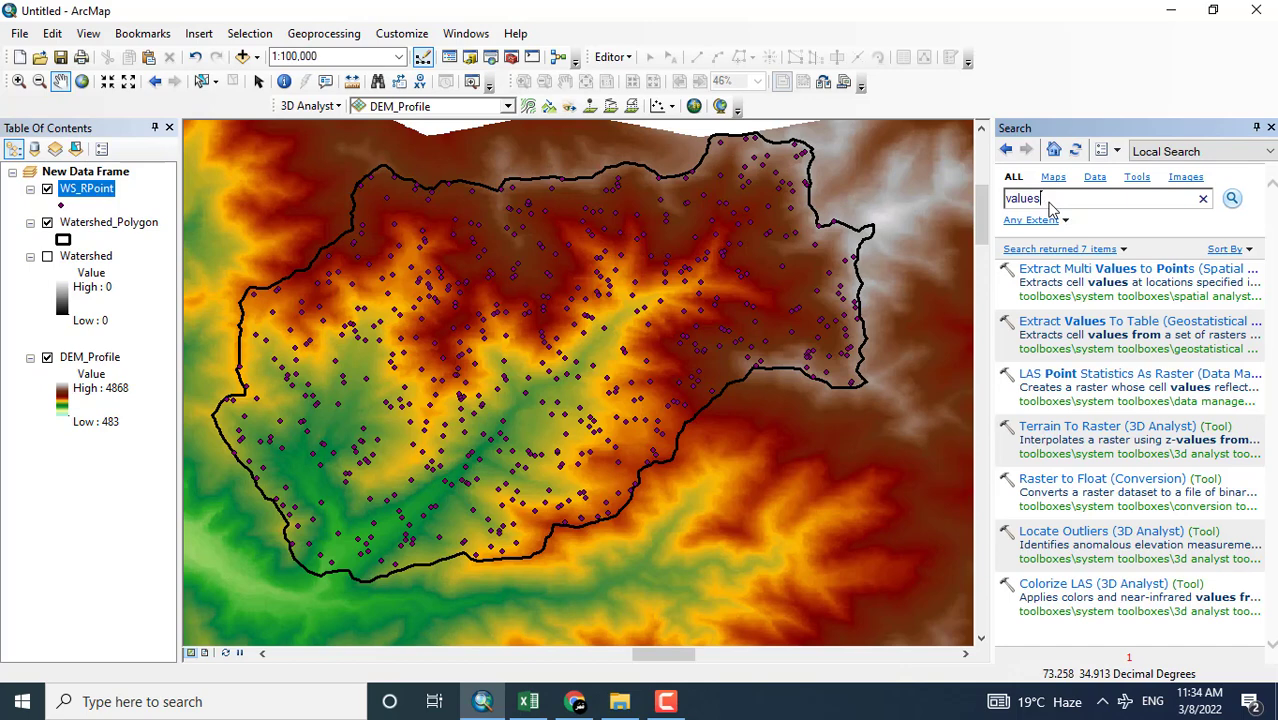
key("ctrl+a")
key("BackSpace")
type("ex")
key("Return")
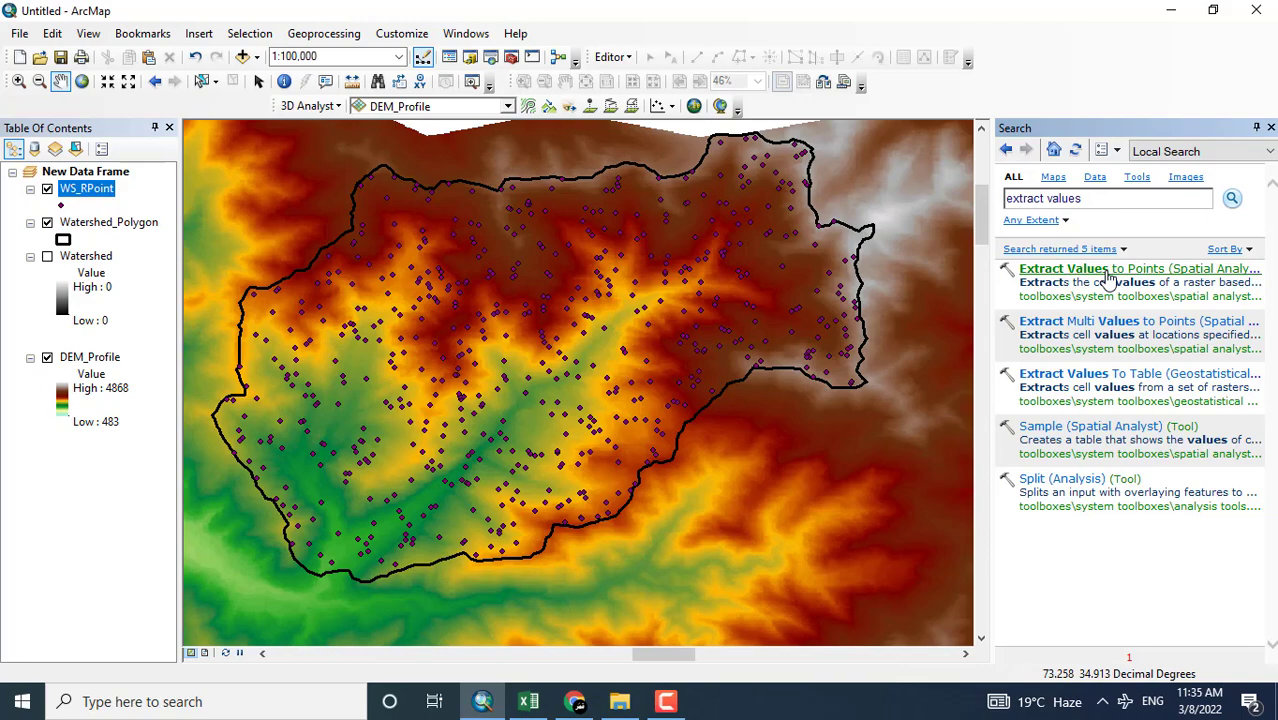
Set Extract Values to Points with WS_RPoint points, DEM_Profile raster, and output Values_Point
left_click(1108, 278)
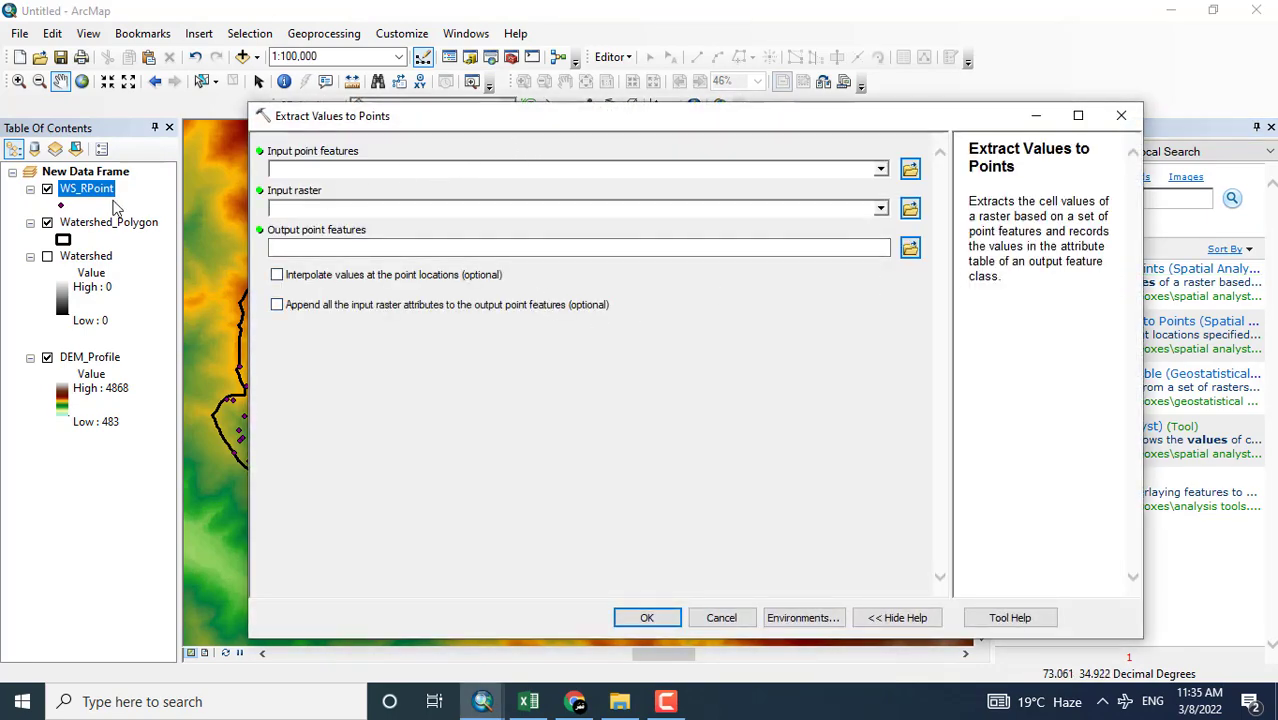
mouse_move(93, 197)
left_mouse_down()
mouse_move(180, 180)
mouse_move(368, 178)
mouse_move(355, 179)
left_mouse_up()
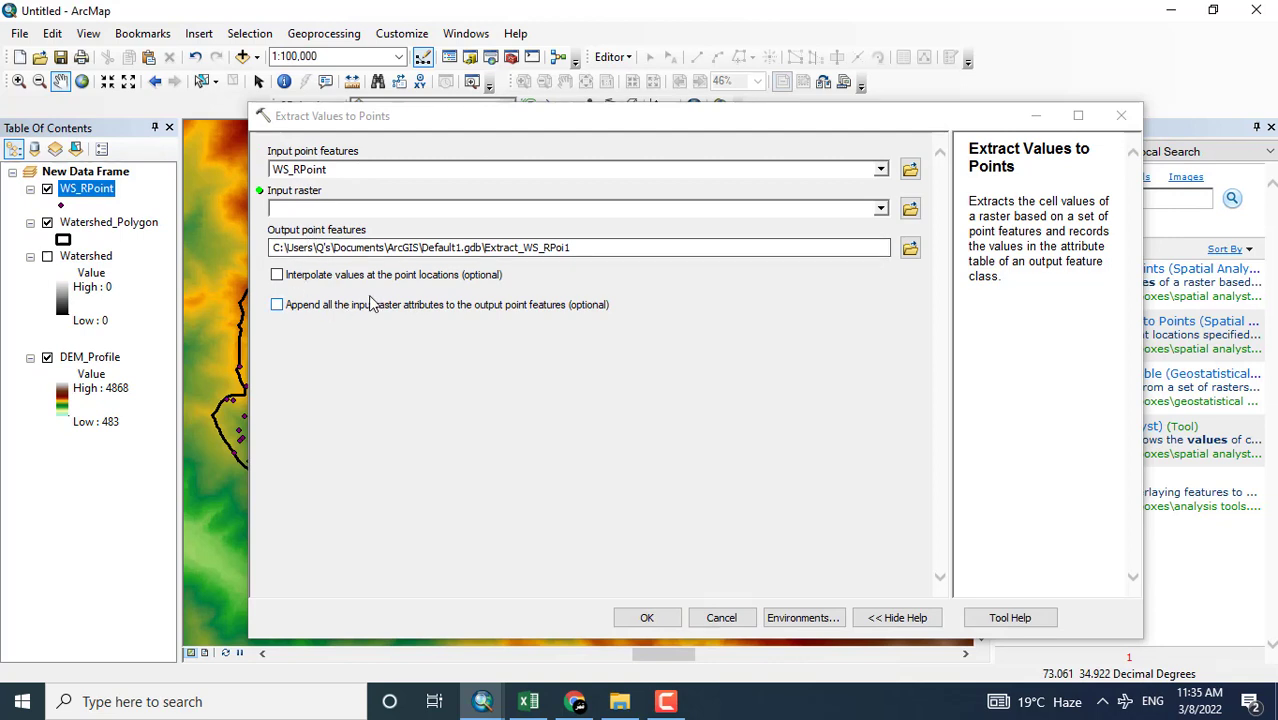
left_click(106, 362)
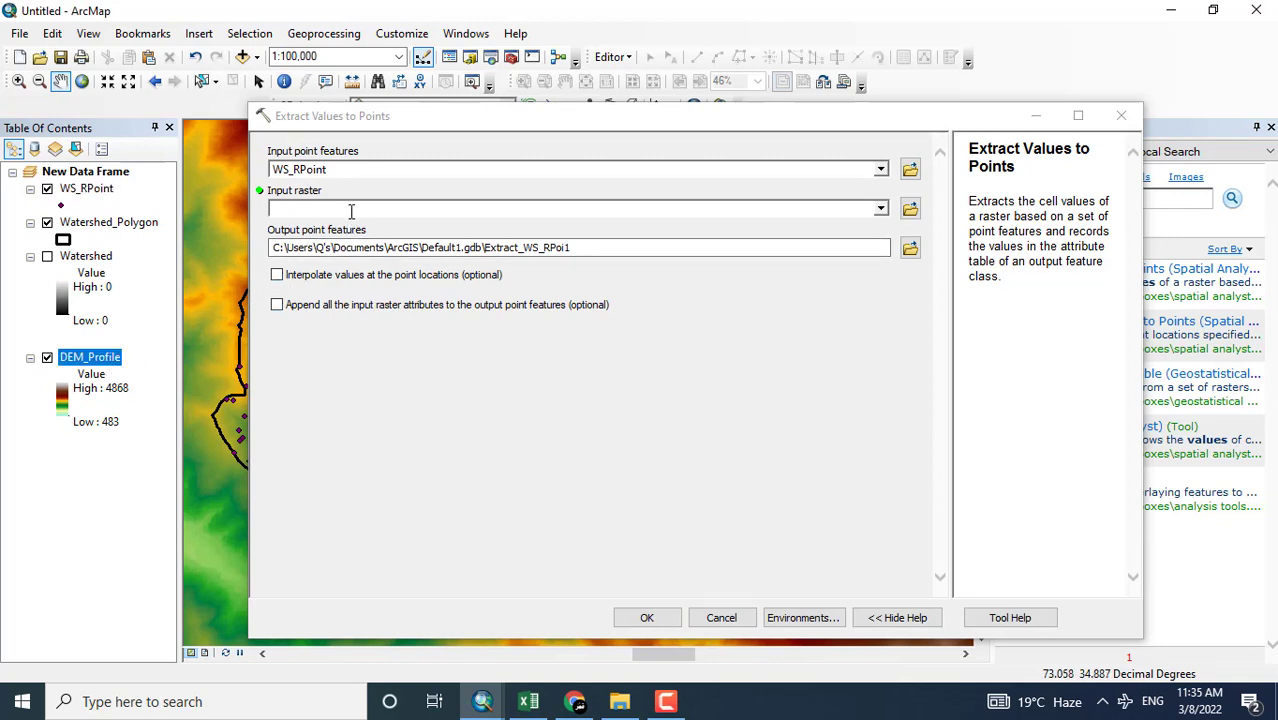
left_click_drag(86, 368, 320, 210)
left_click_drag(594, 252, 490, 250)
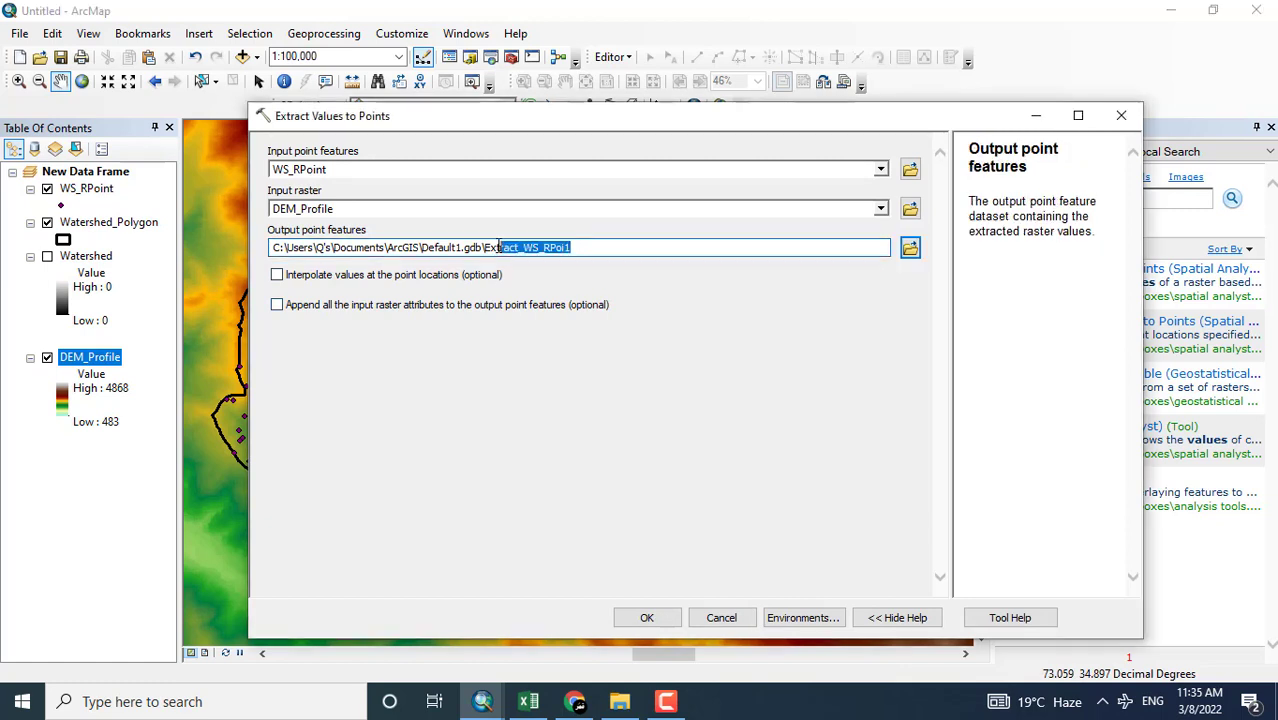
key("BackSpace")
type("Value")
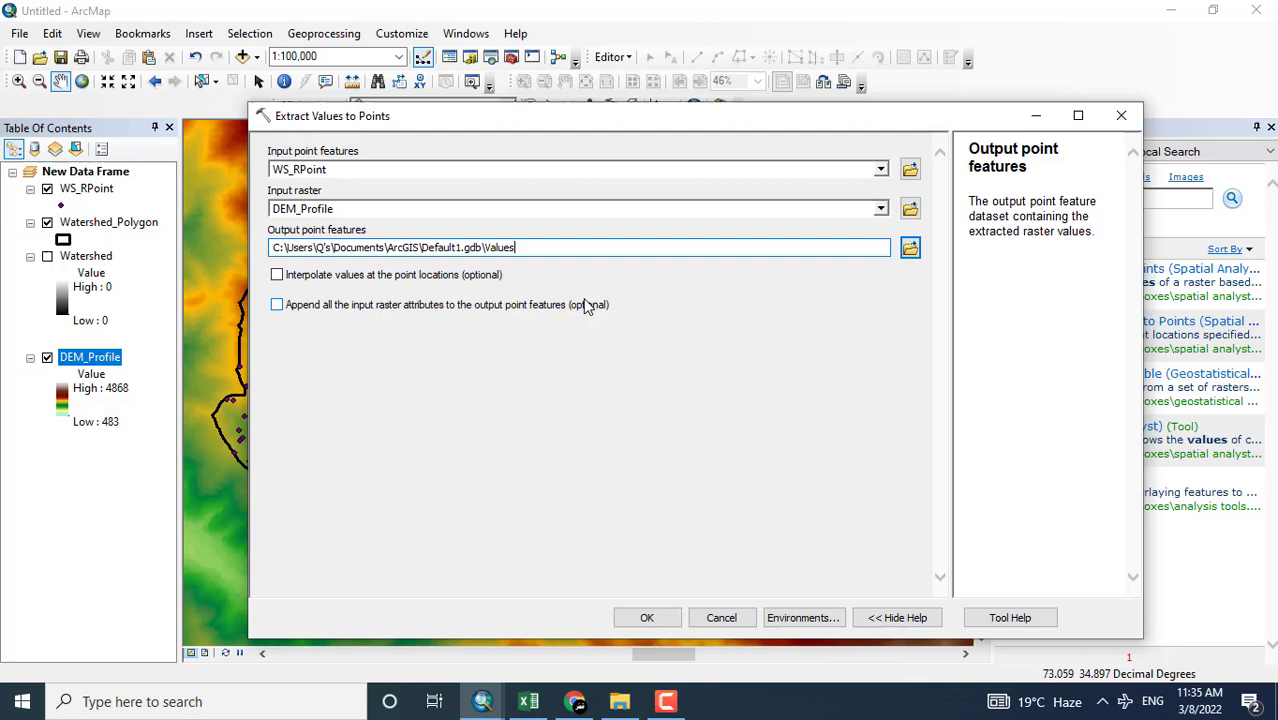
type("s_Point")
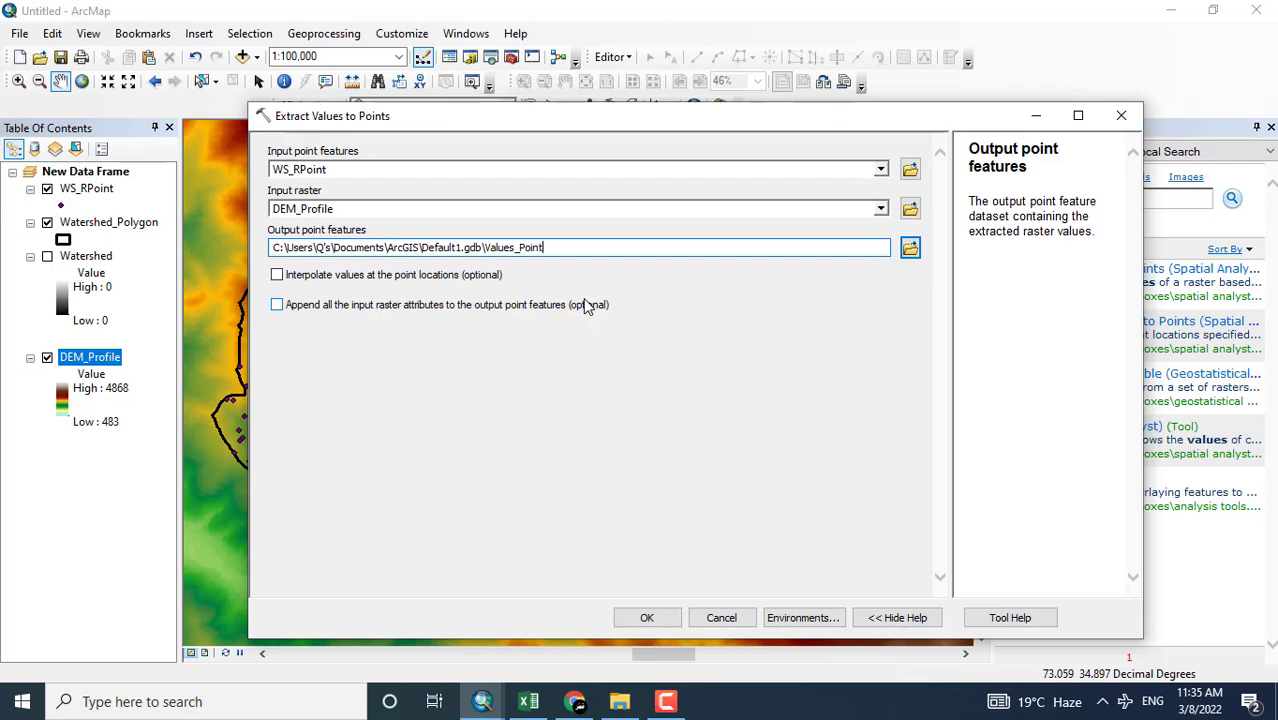
Run the extraction, hide DEM_Profile, and open the Values_Point attribute table
left_click(647, 617)
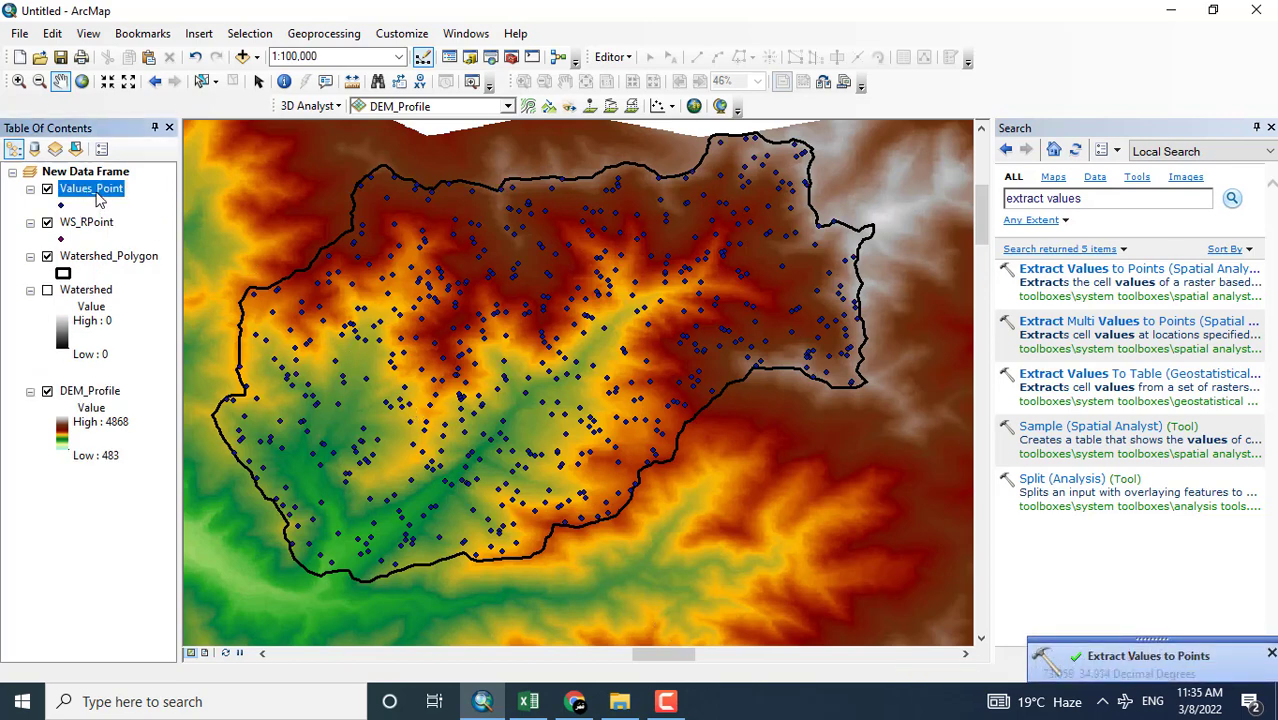
left_click(47, 391)
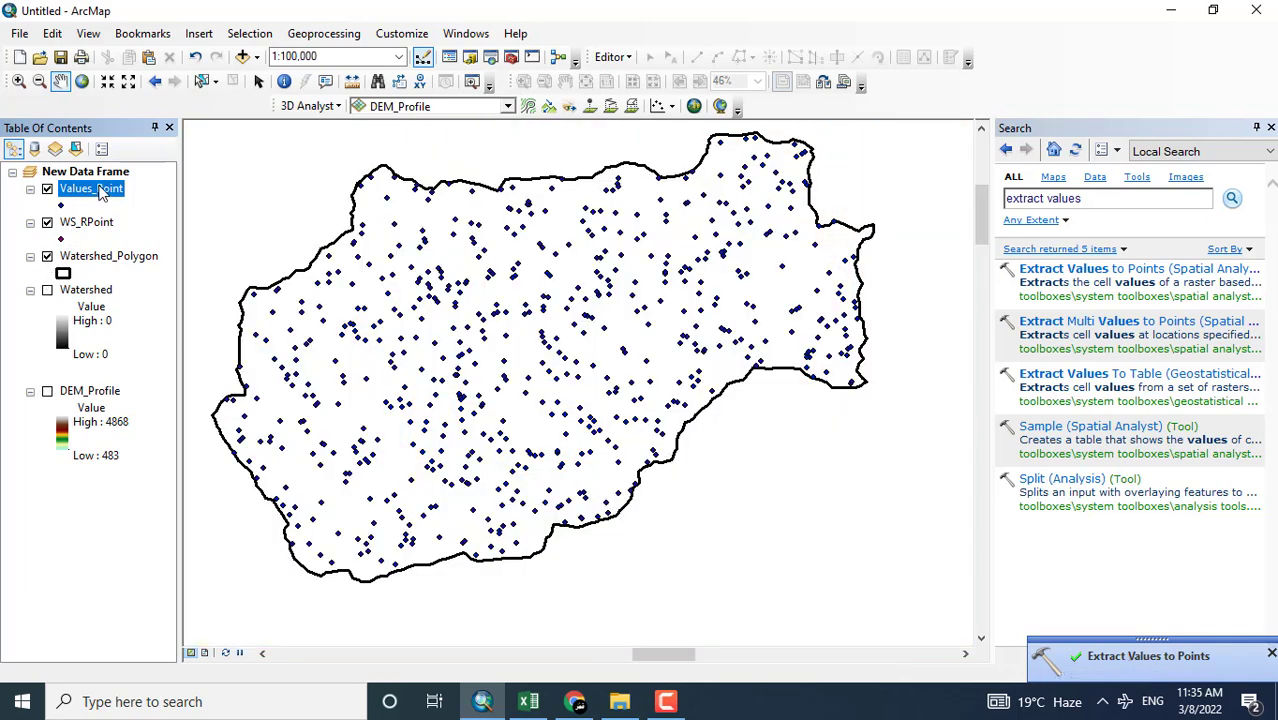
right_click(99, 191)
left_click(140, 240)
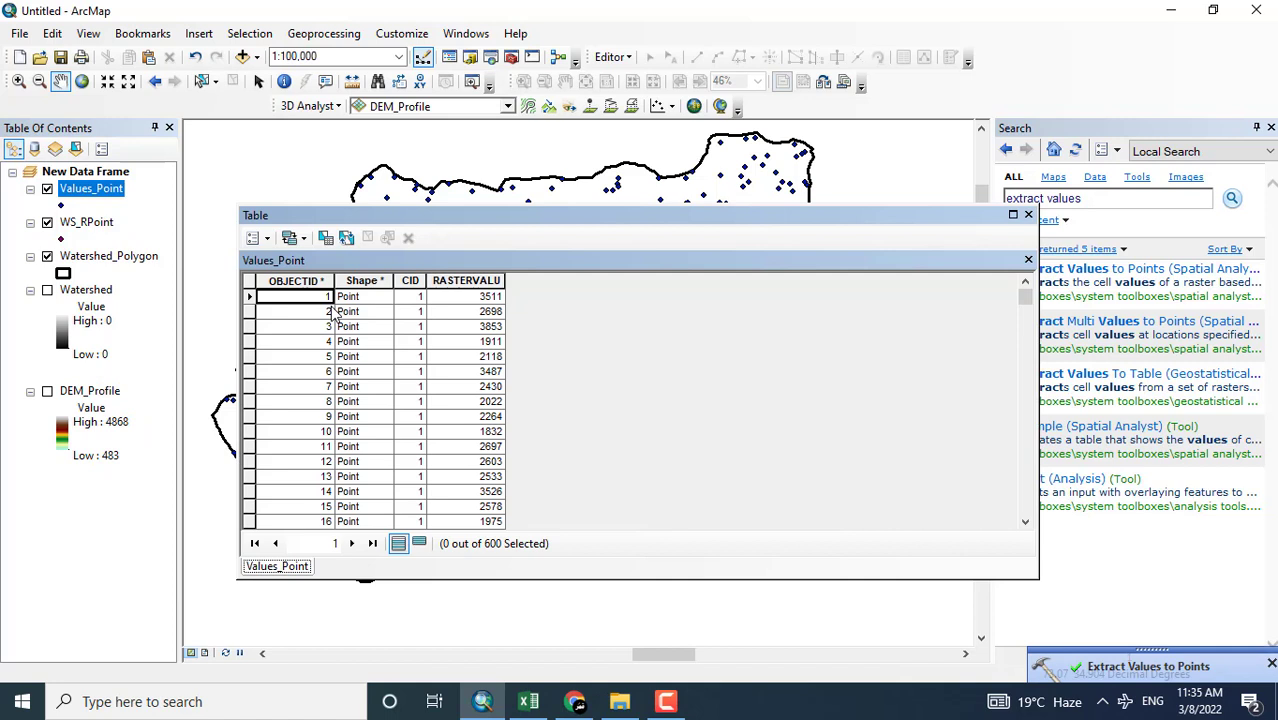
Review the RASTERVALU elevation values and move the table lower on screen
left_click(478, 311)
left_click(486, 341)
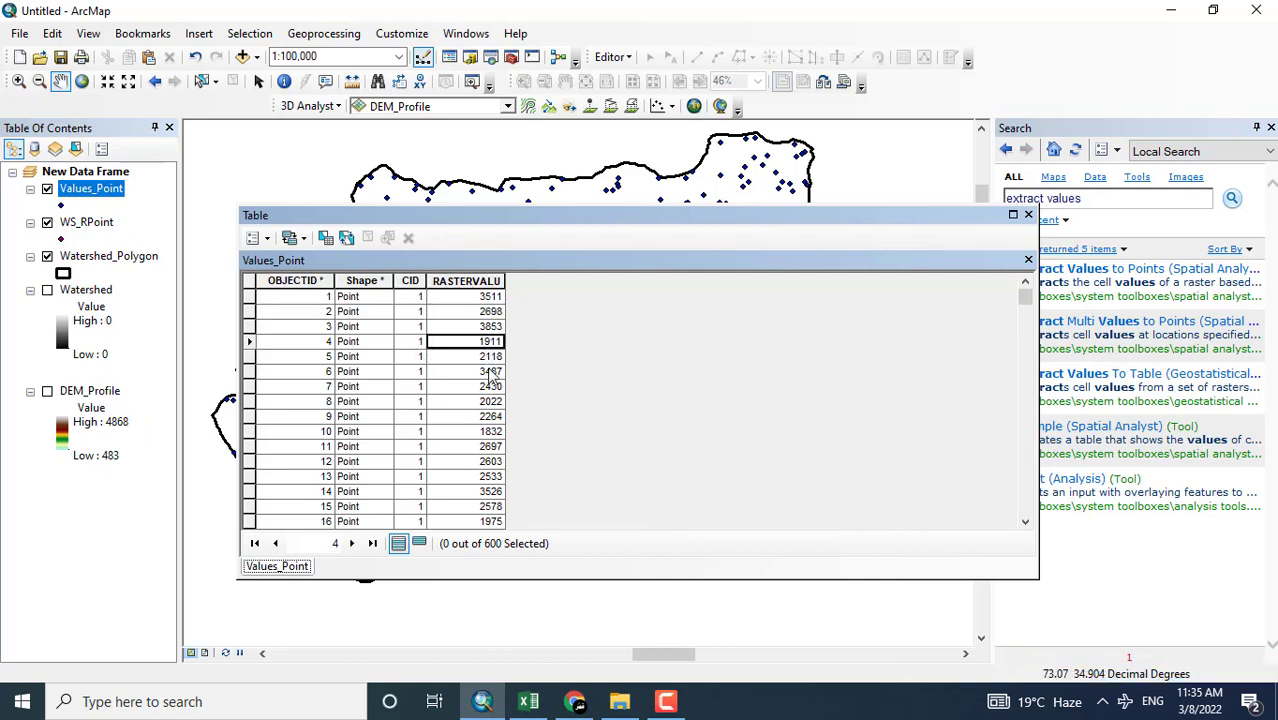
left_click_drag(492, 374, 502, 486)
left_click(469, 283)
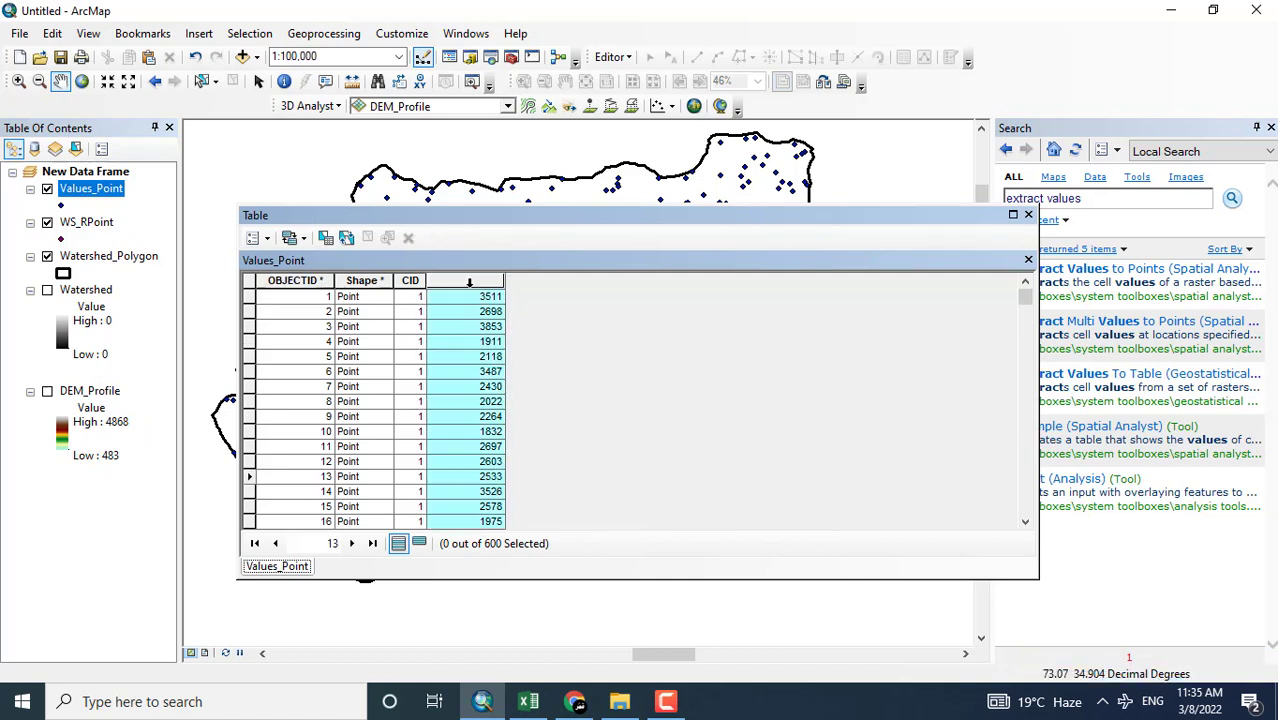
left_click_drag(562, 222, 552, 271)
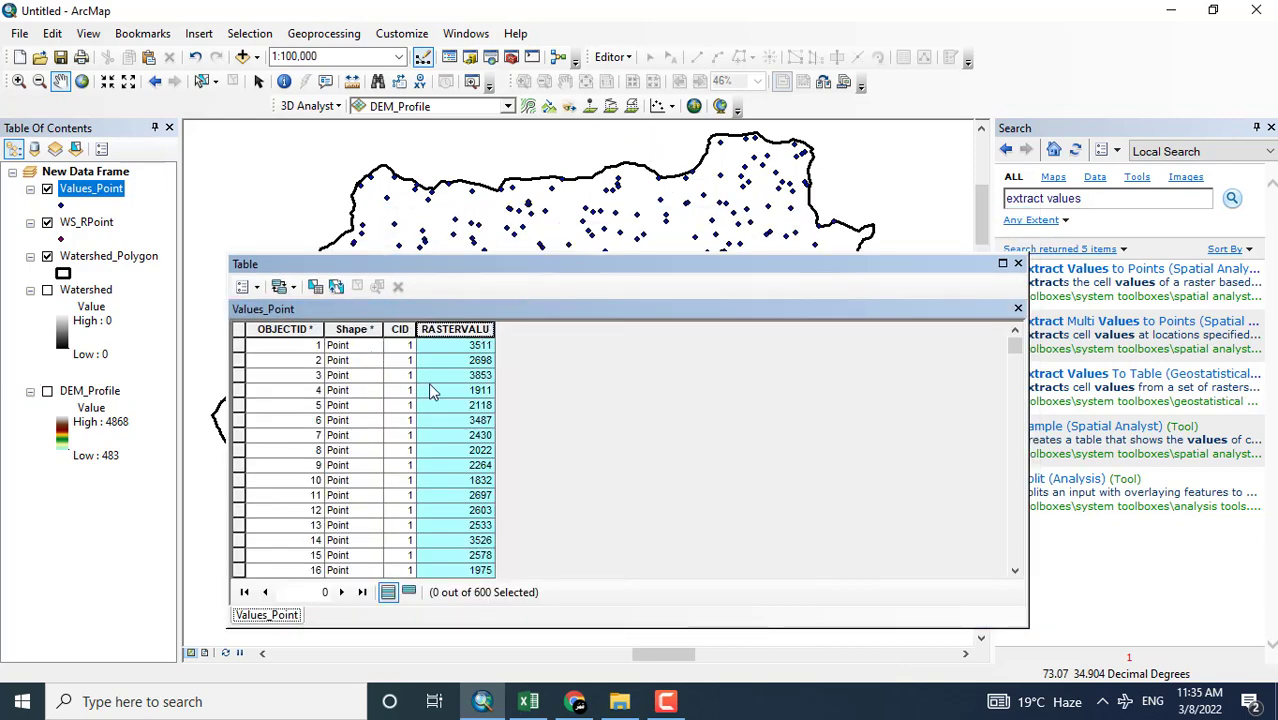
Add a Float field named X_Coordintate to the Values_Point table
left_click(244, 287)
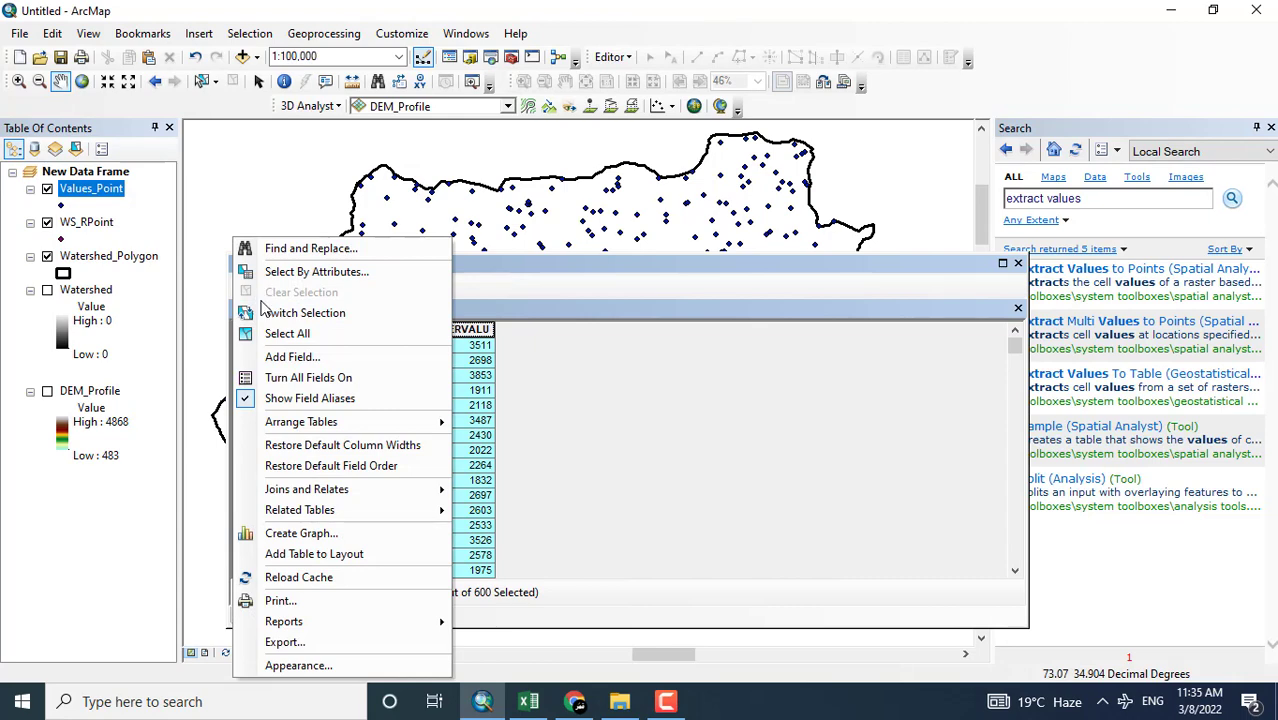
left_click(300, 357)
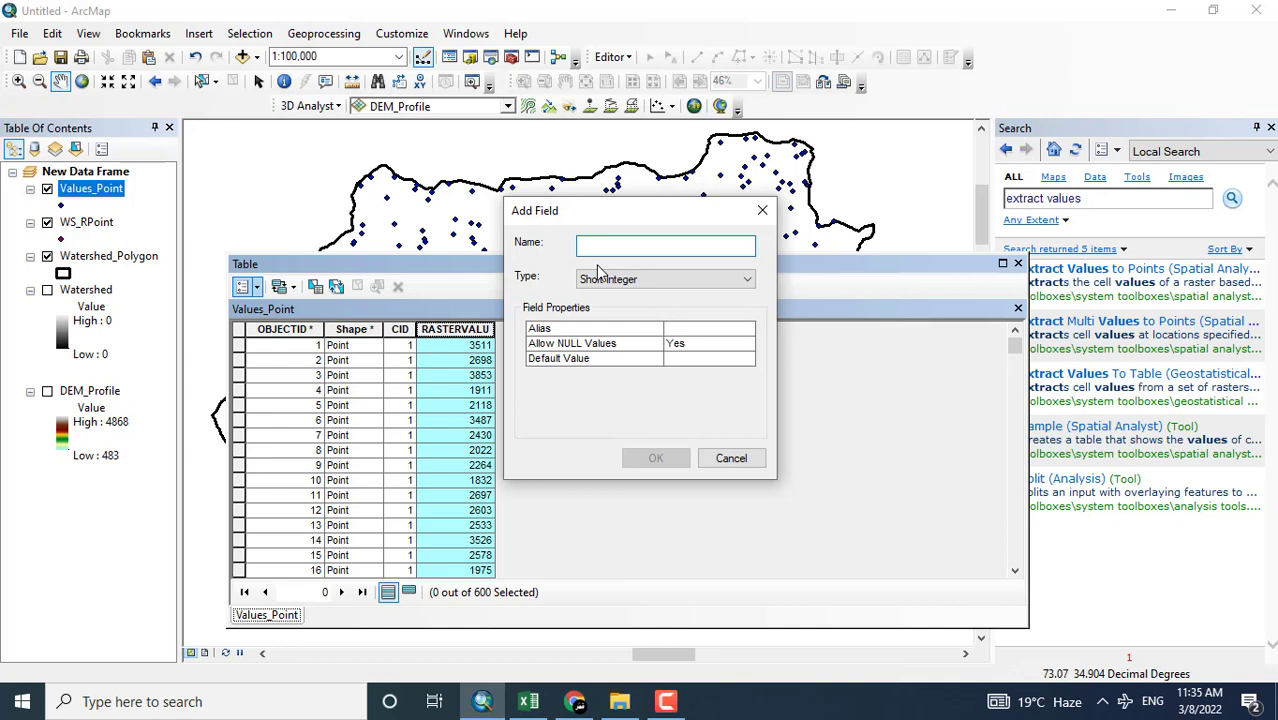
type("X_Coordintate")
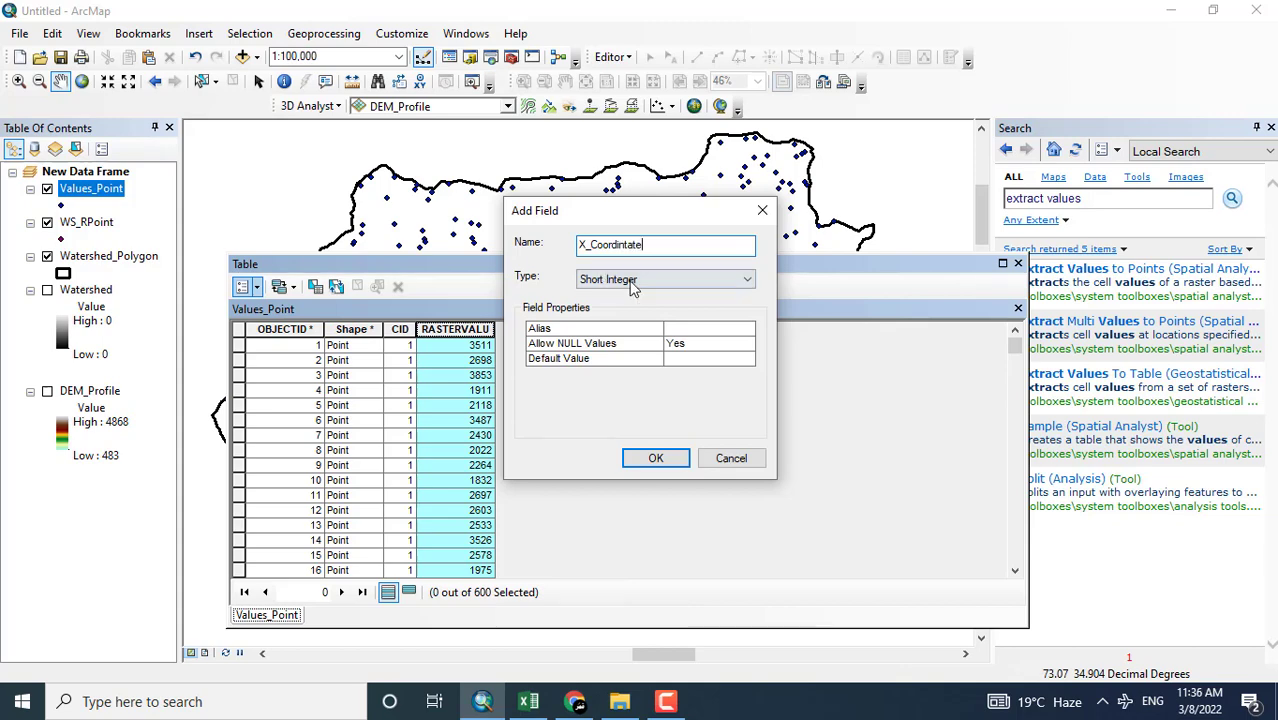
left_click(632, 284)
left_click(640, 320)
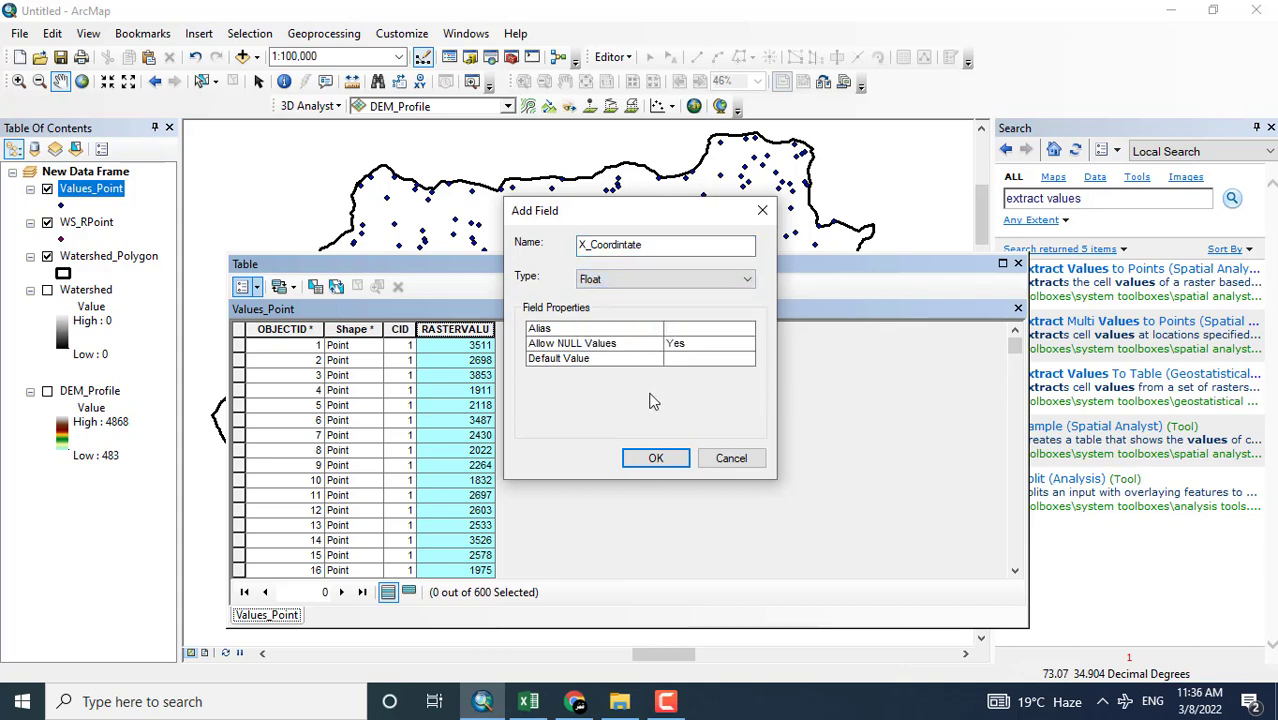
left_click(656, 458)
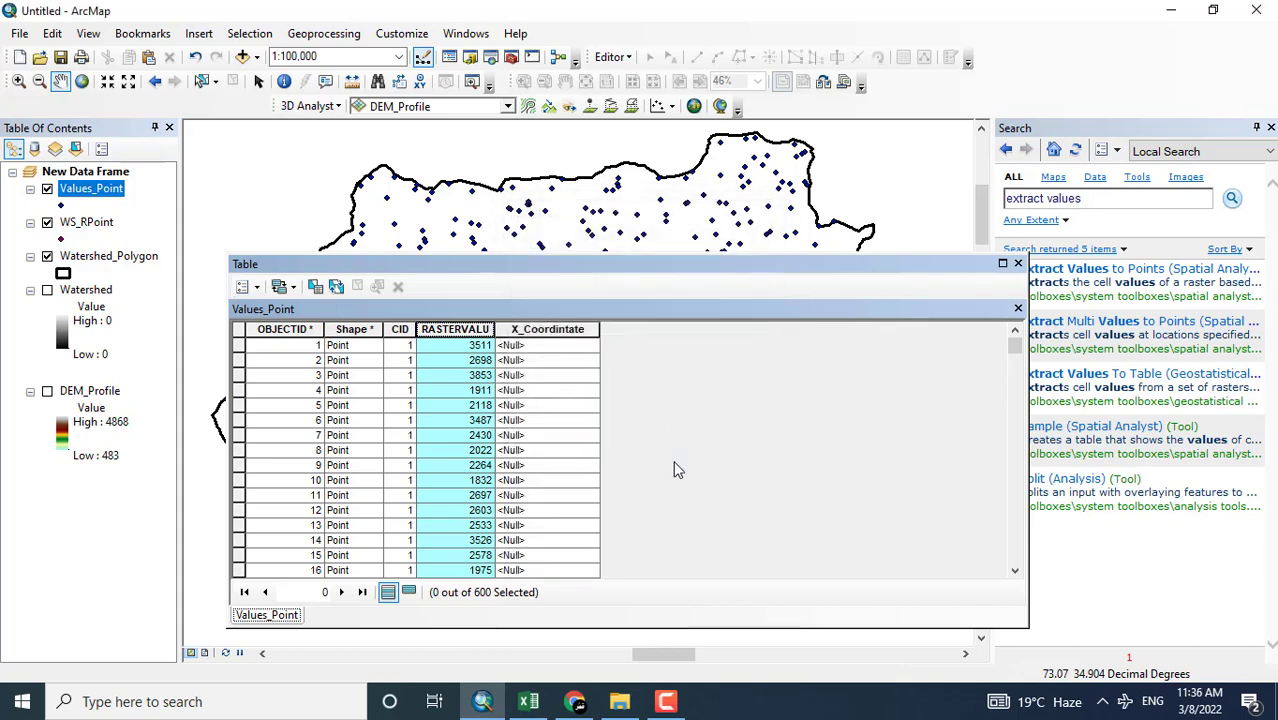
Add a second Float field named Y_Coordinate
left_click(256, 287)
left_click(283, 355)
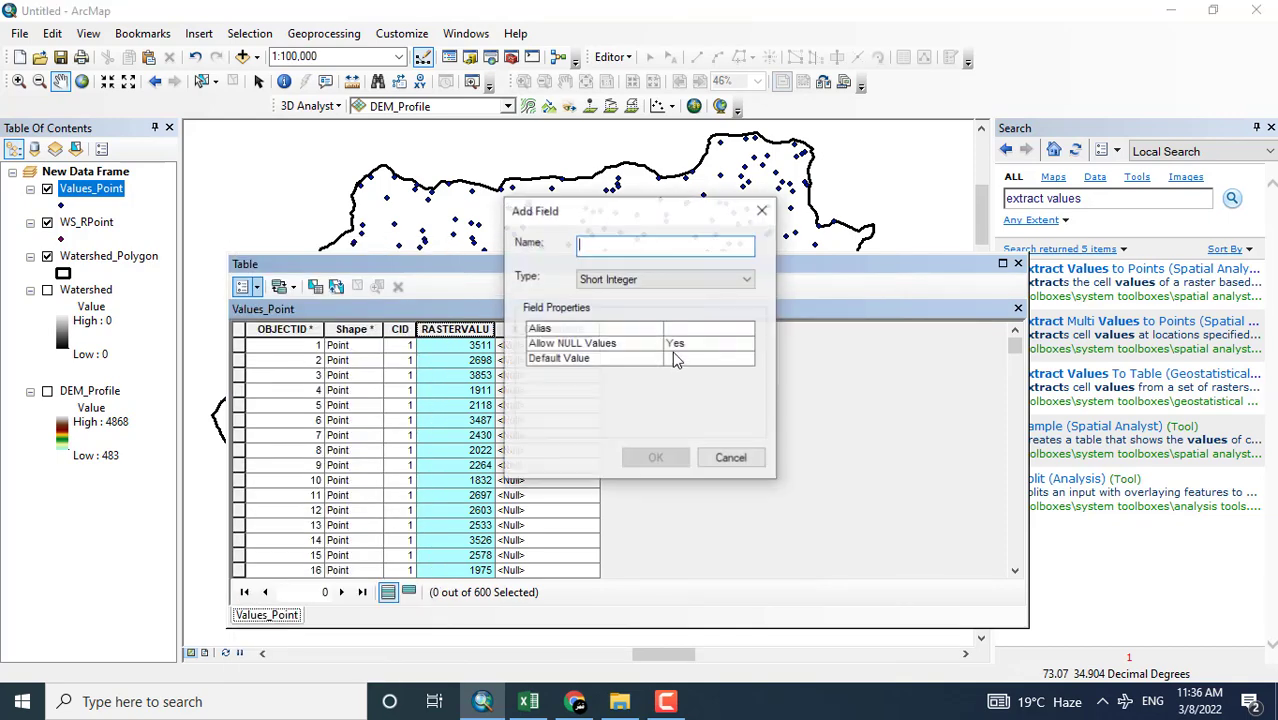
type("Y_")
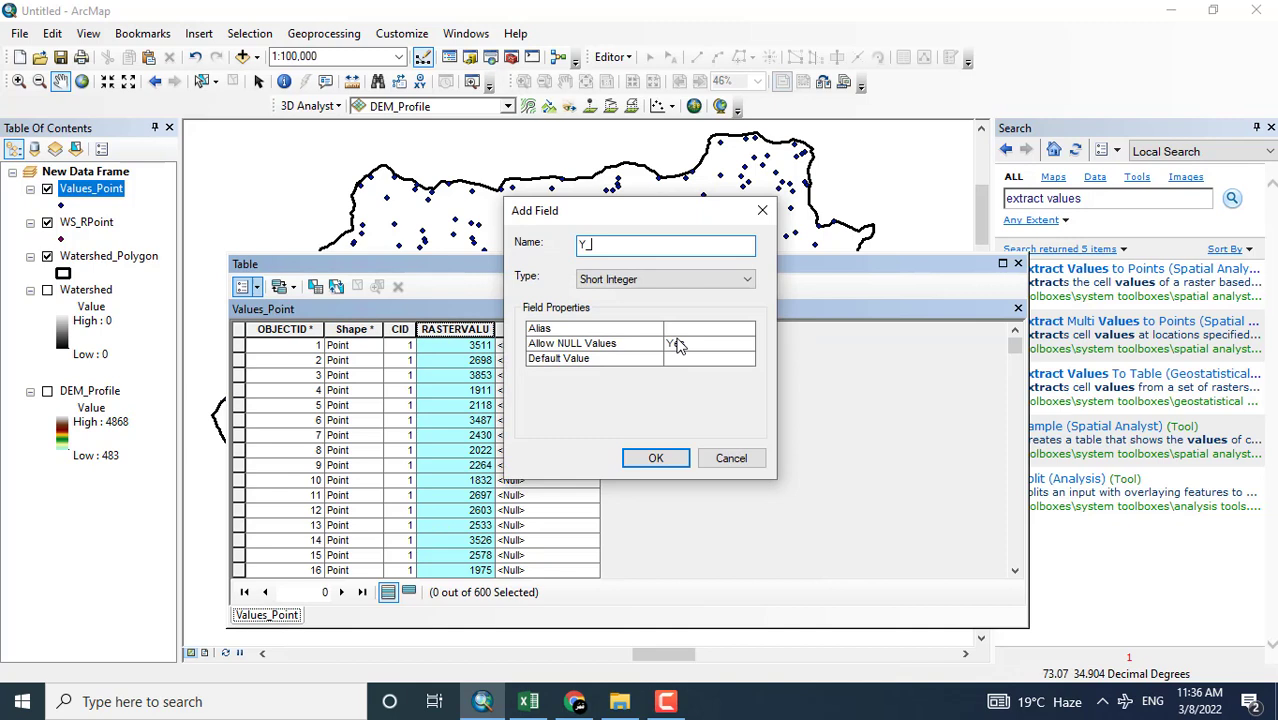
type("Co")
key("BackSpace")
key("BackSpace")
type("Coor")
type("dinate")
left_click(716, 283)
left_click(648, 318)
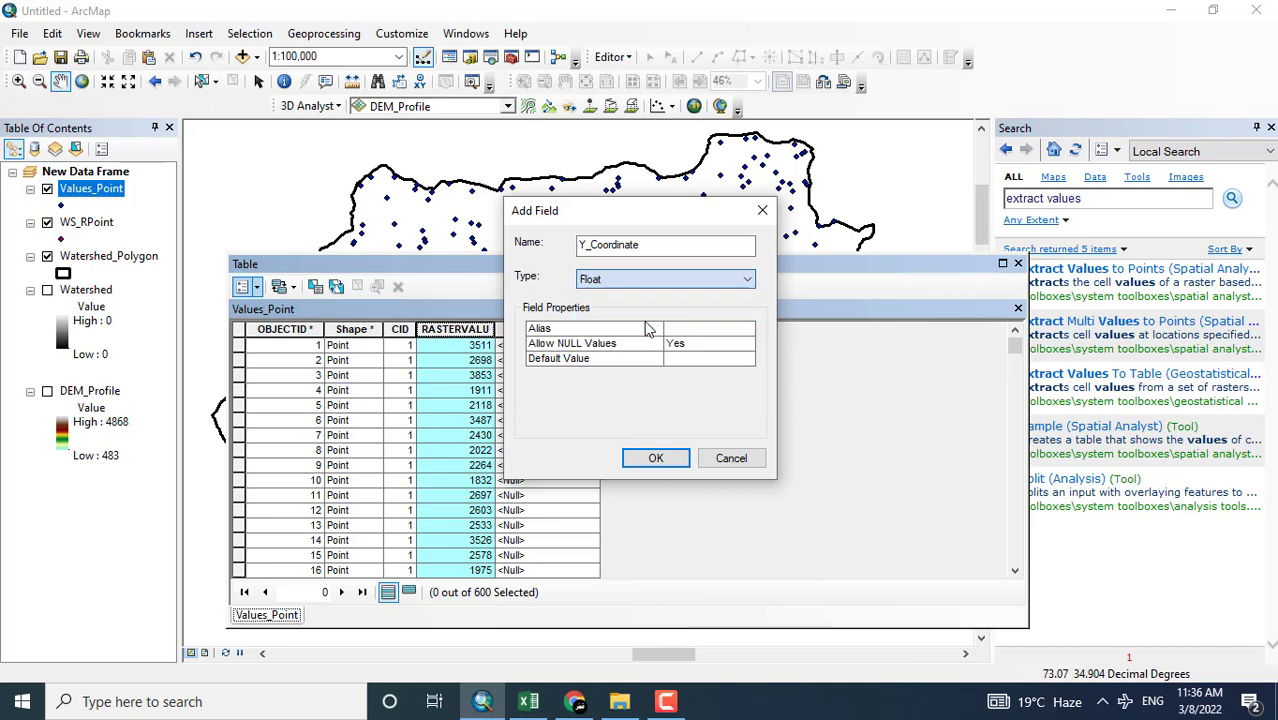
left_click(656, 458)
left_click(575, 333)
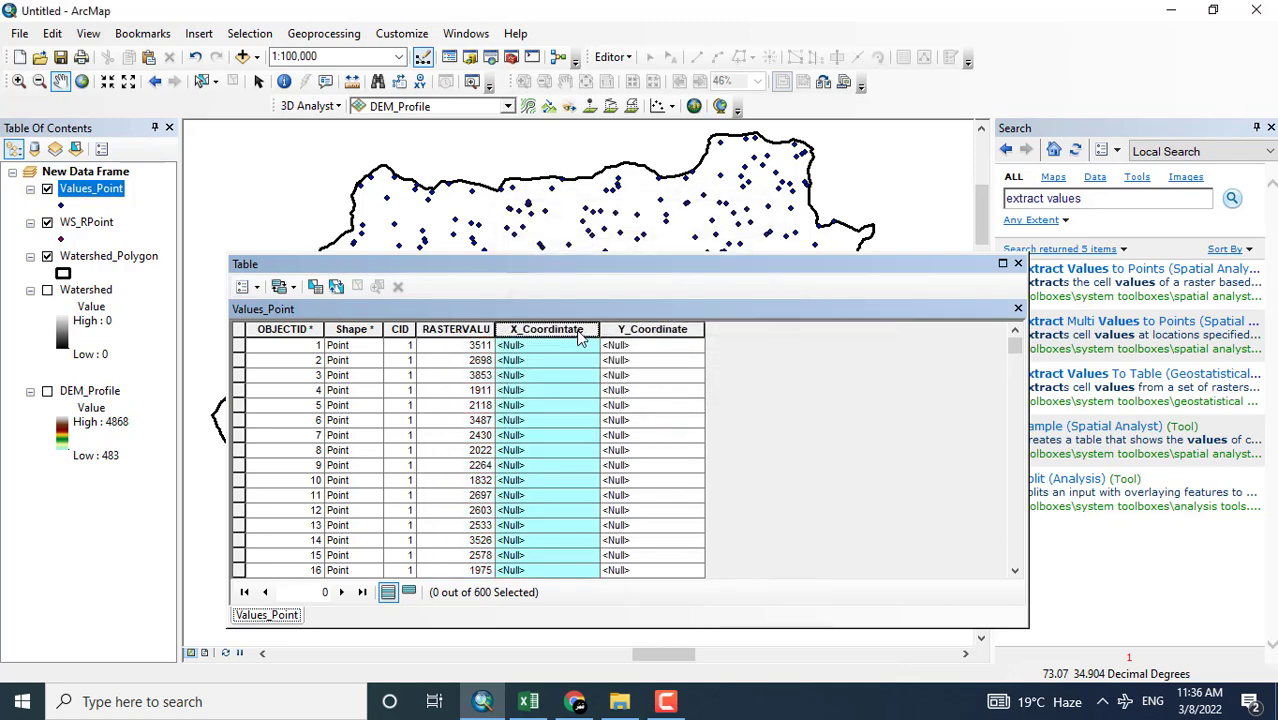
Start Calculate Geometry on X_Coordintate, then cancel the dialog
left_click(622, 338)
right_click(584, 337)
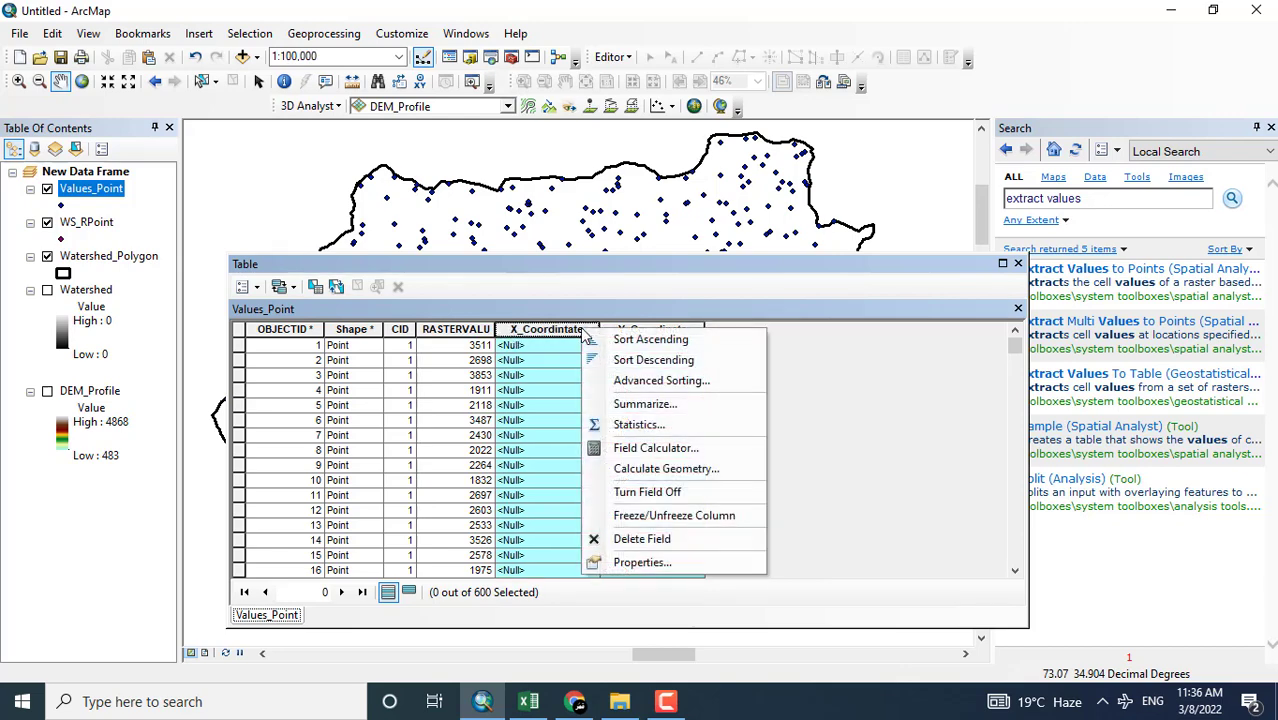
left_click(660, 470)
left_click(637, 247)
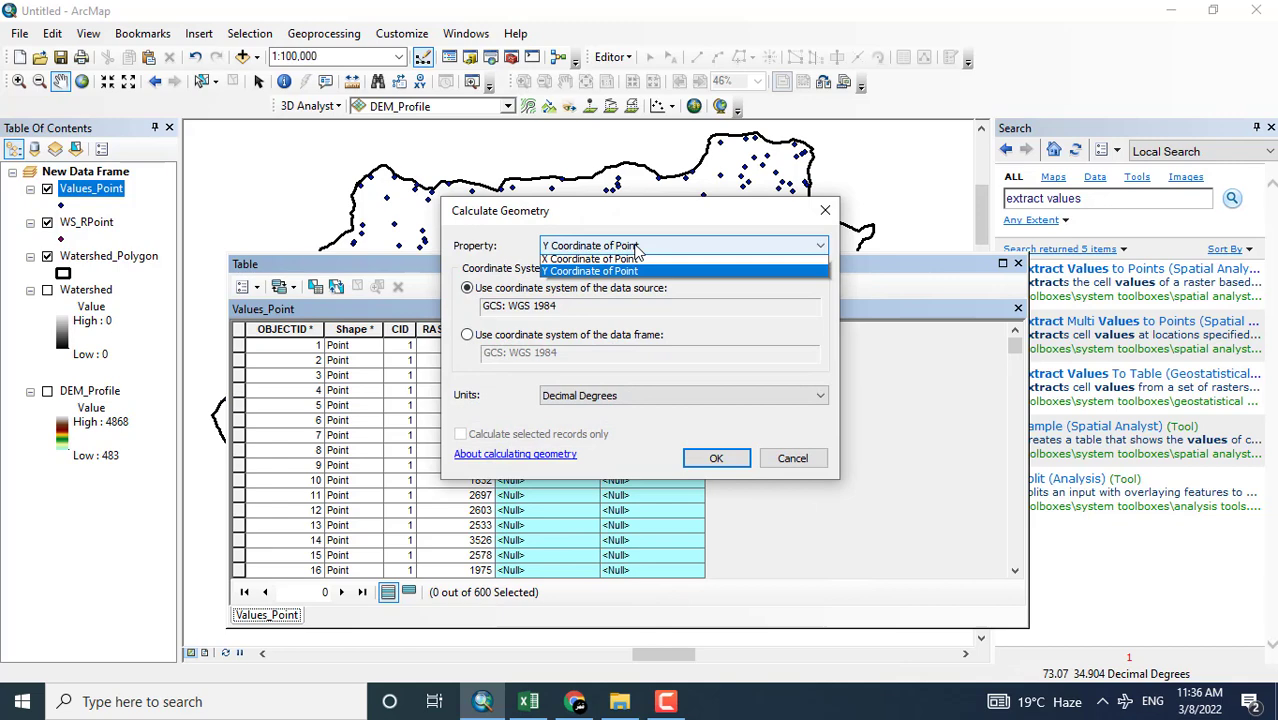
left_click(610, 270)
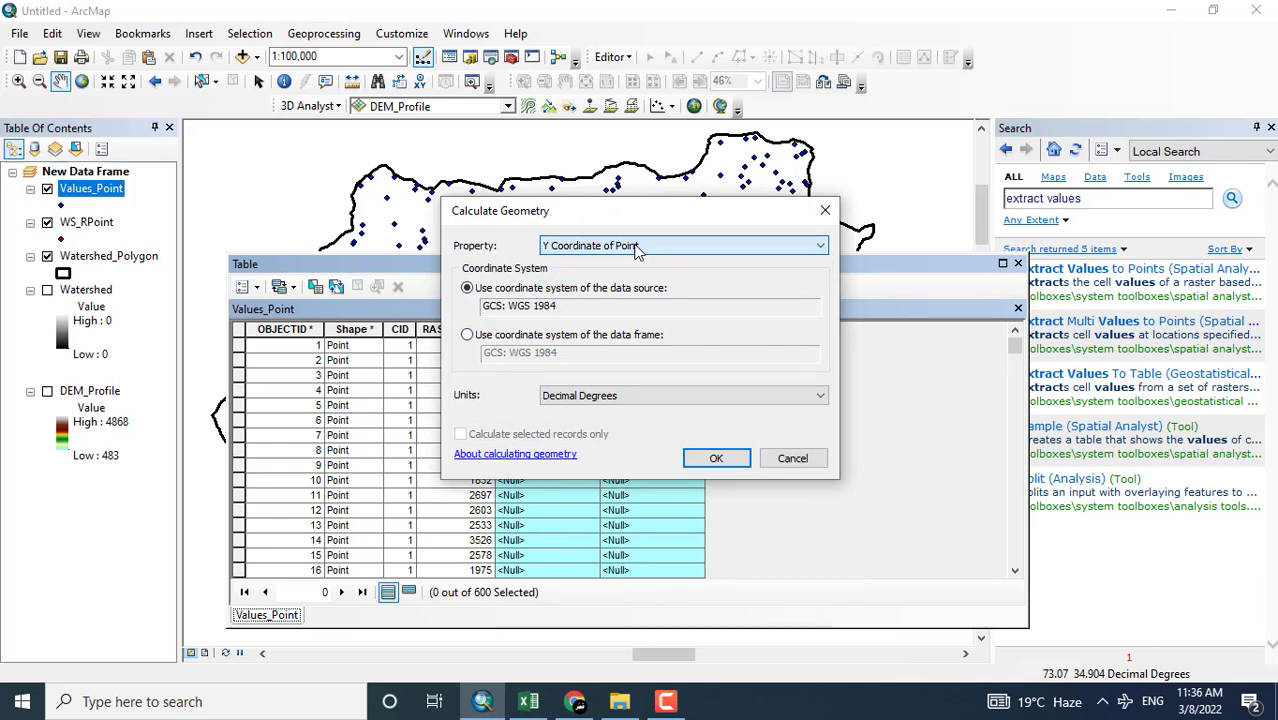
left_click(786, 457)
Fill X_Coordintate with each point's X coordinate (longitude near 73.1)
left_click(576, 332)
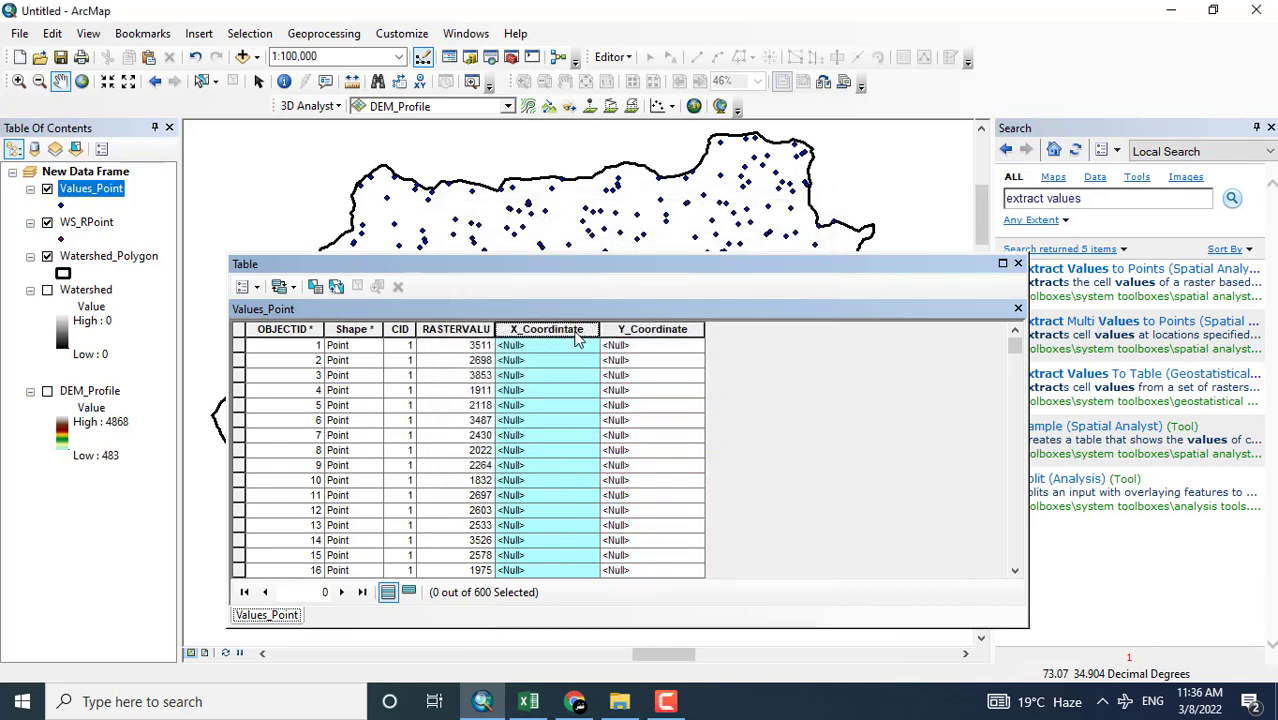
right_click(576, 338)
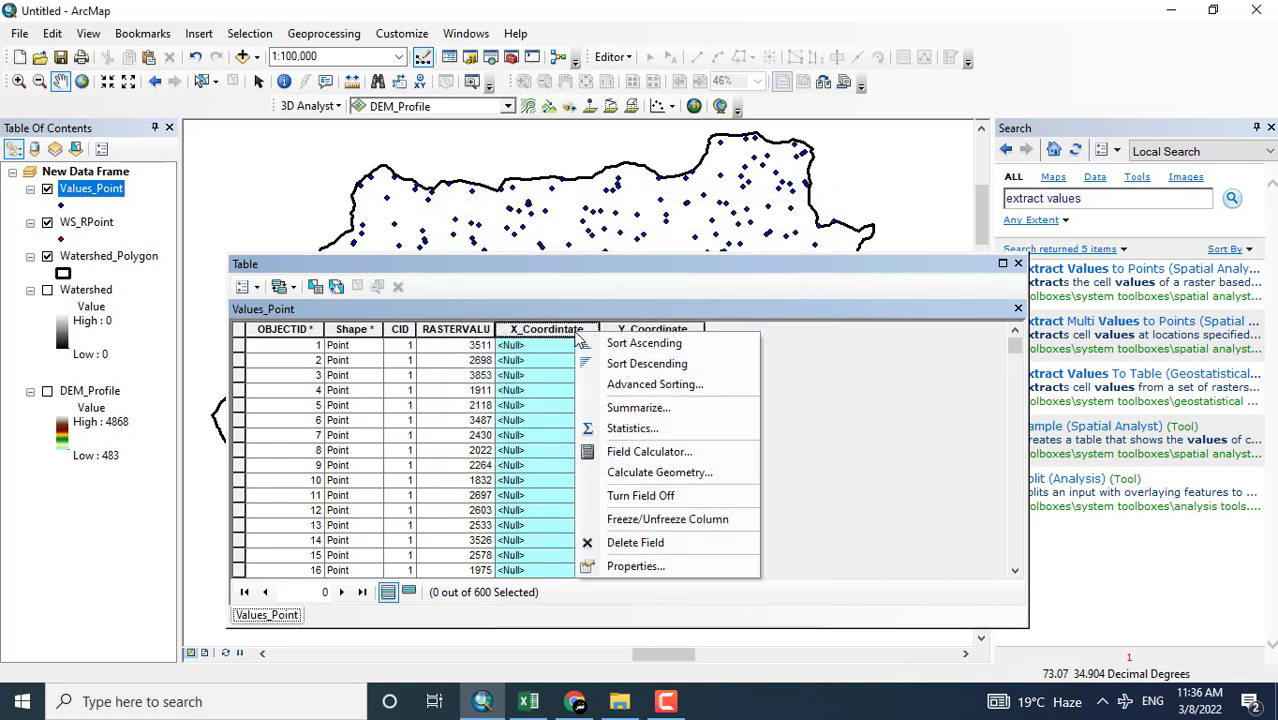
left_click(645, 472)
left_click(612, 246)
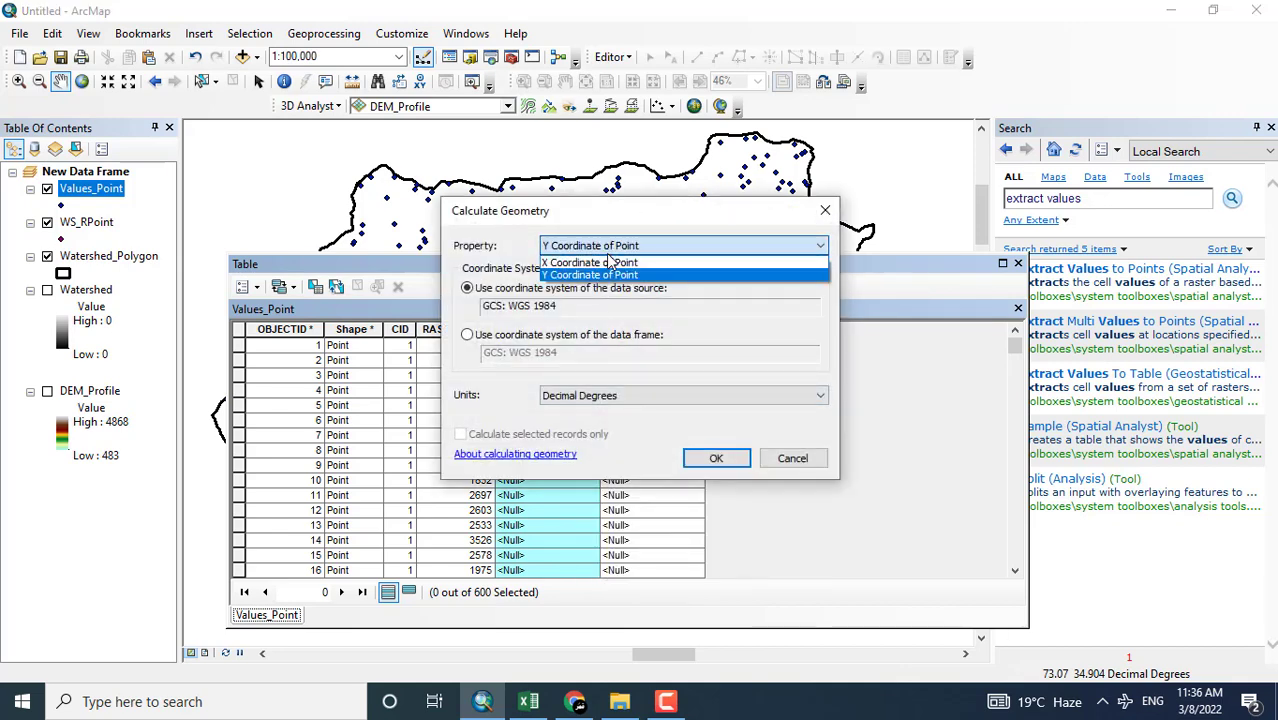
left_click(714, 458)
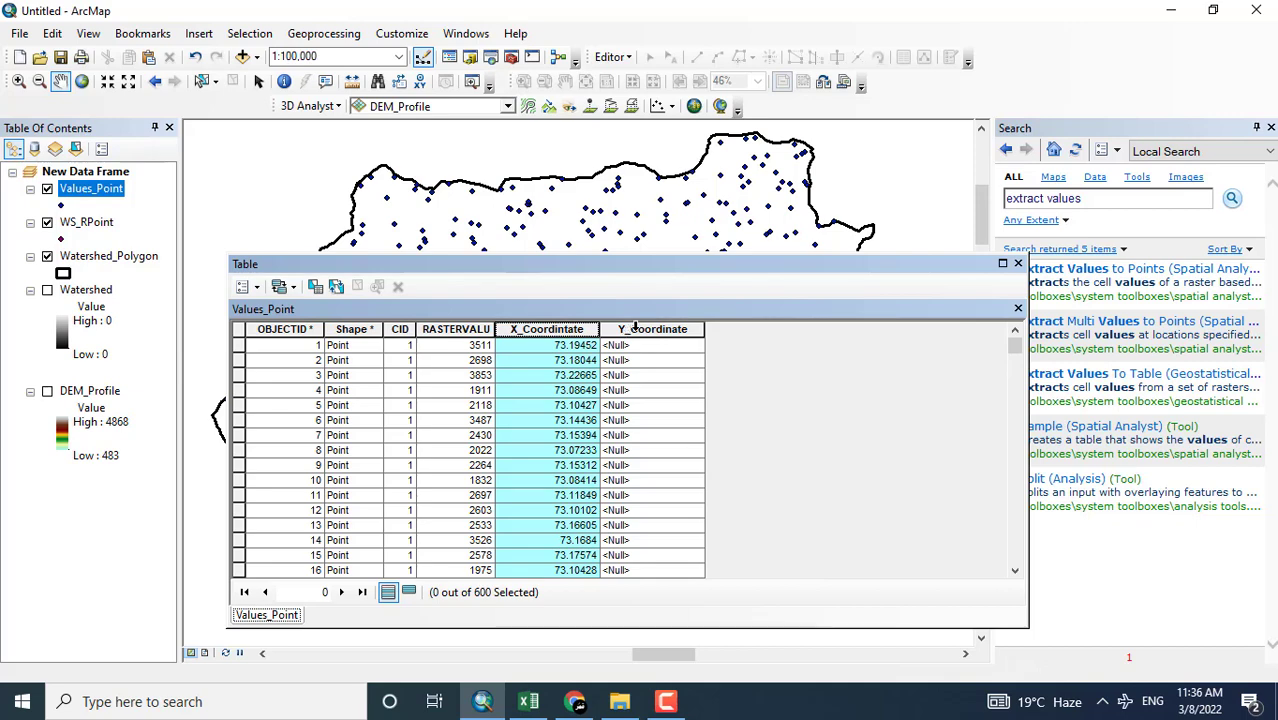
Fill Y_Coordinate with each point's Y coordinate (latitude near 34.9)
left_click(634, 326)
right_click(636, 326)
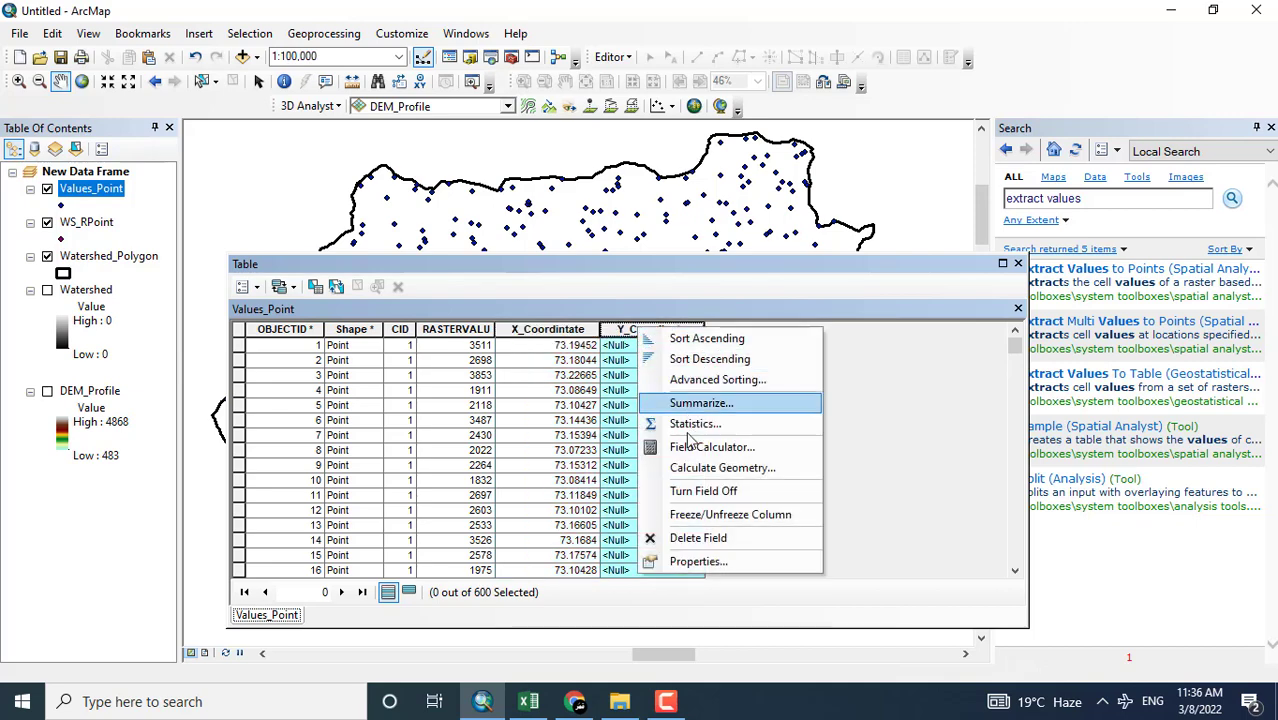
left_click(694, 469)
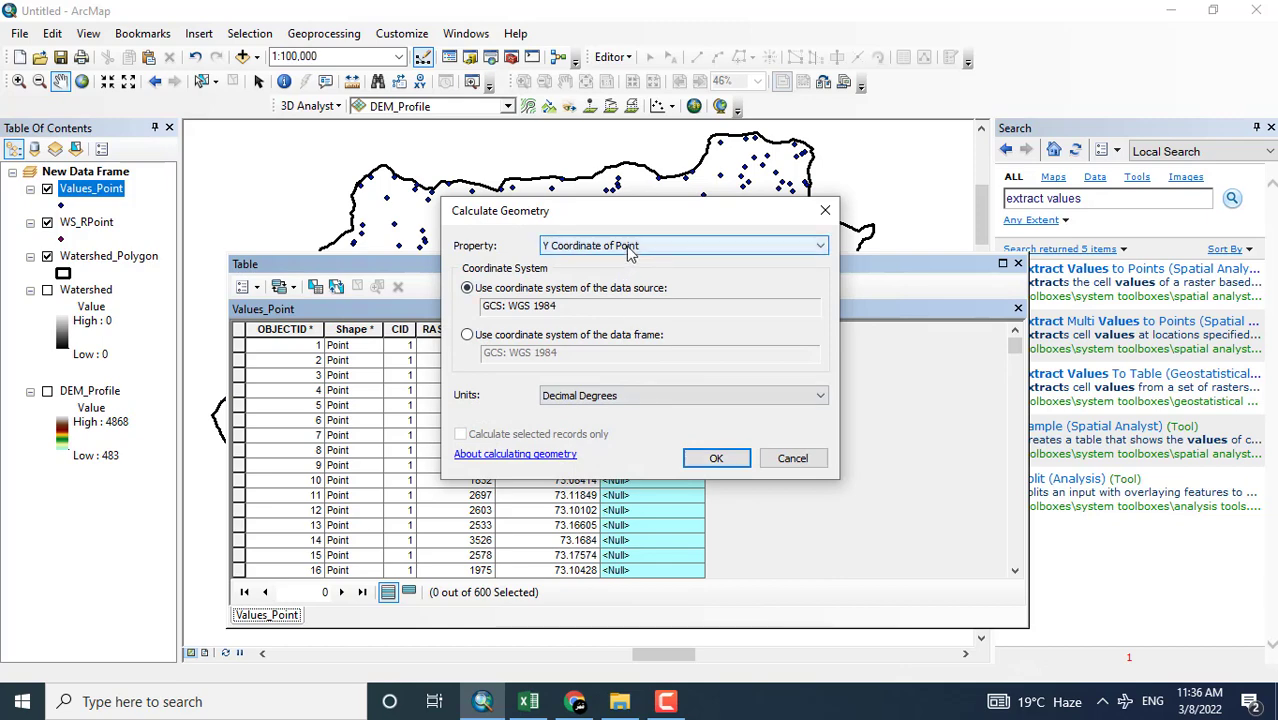
left_click(716, 458)
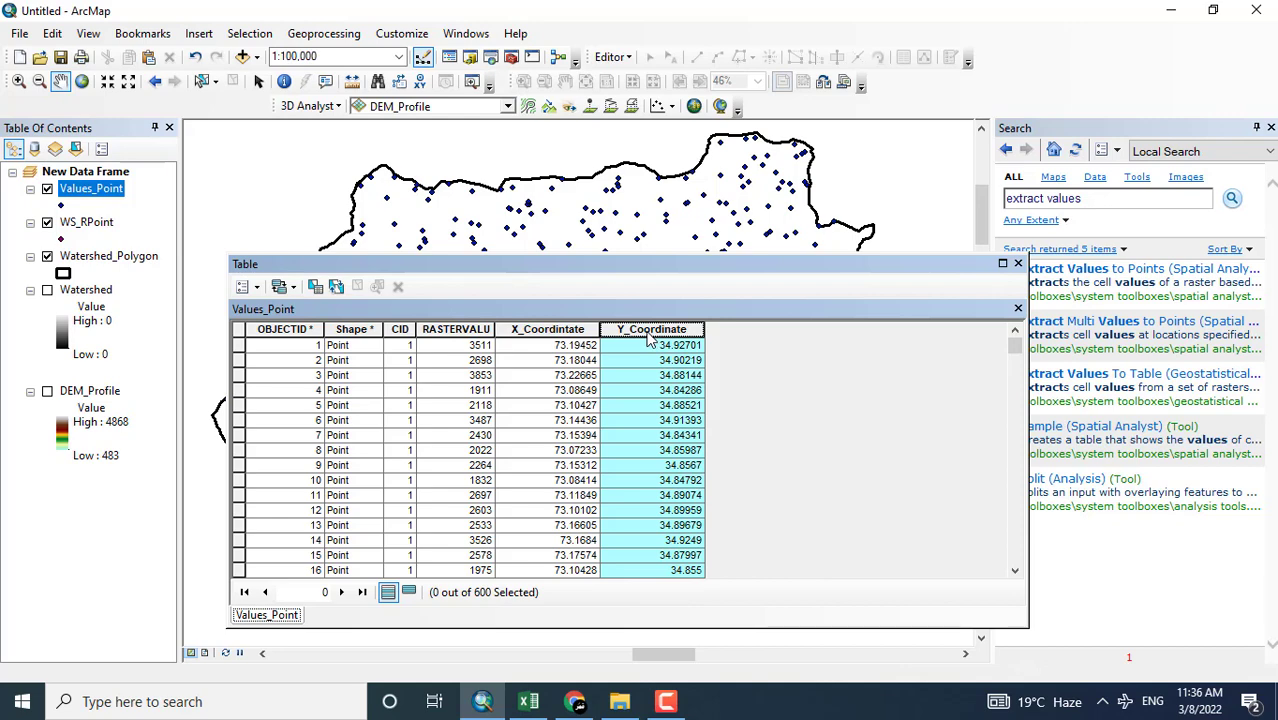
Open and dismiss the Y_Coordinate column menu while reviewing the populated latitude values
right_click(650, 340)
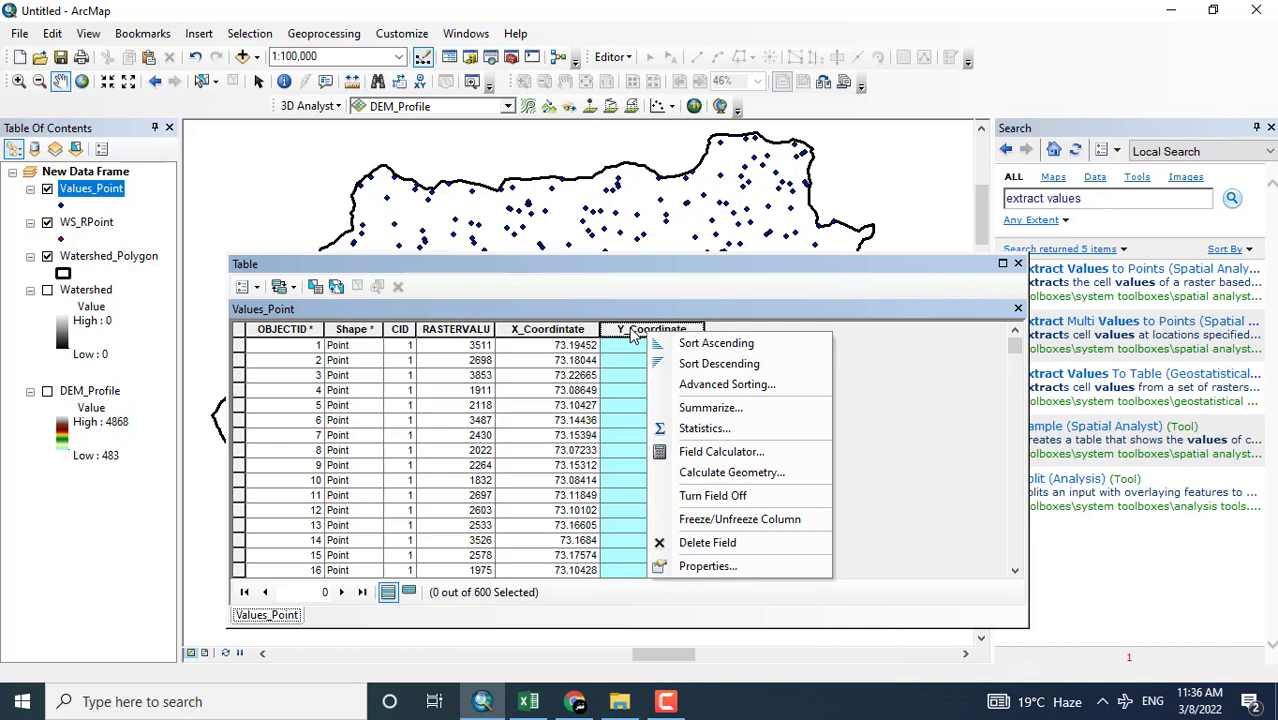
left_click(631, 336)
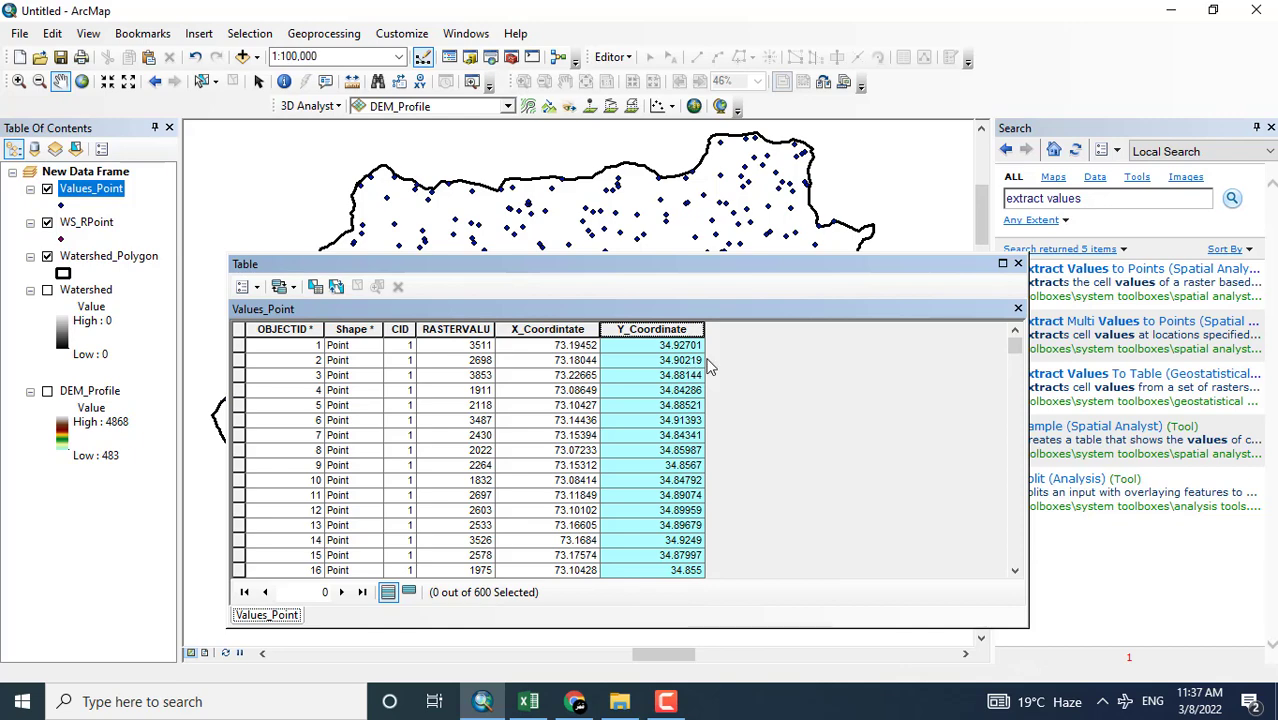
Close the table and identify point 275: elevation 2611, coordinates 73.17625, 34.88933
left_click(1018, 263)
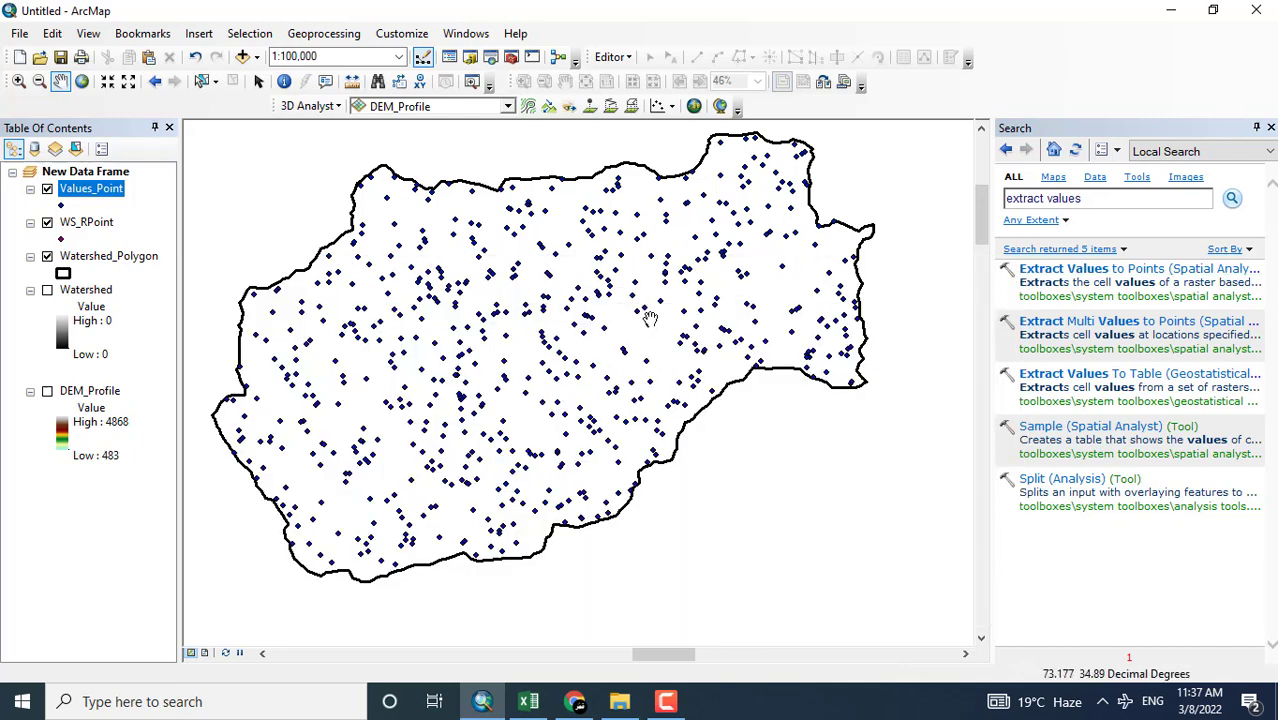
left_click(284, 81)
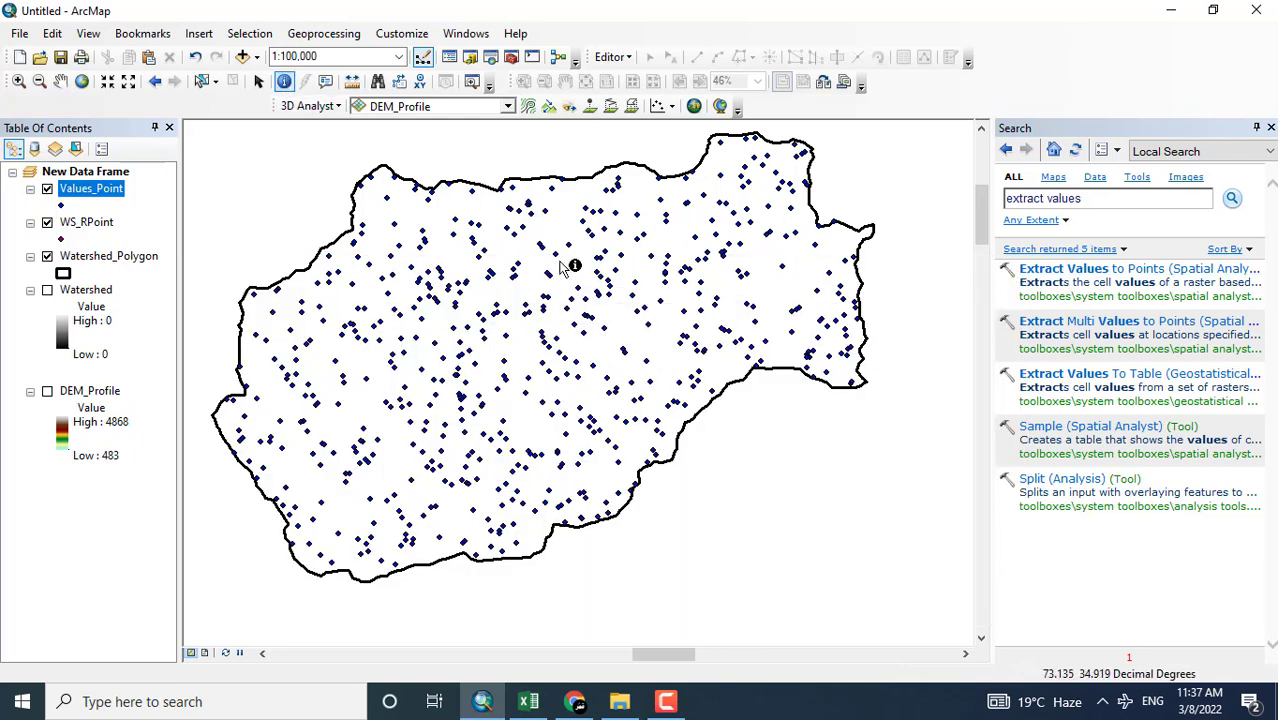
left_click(650, 325)
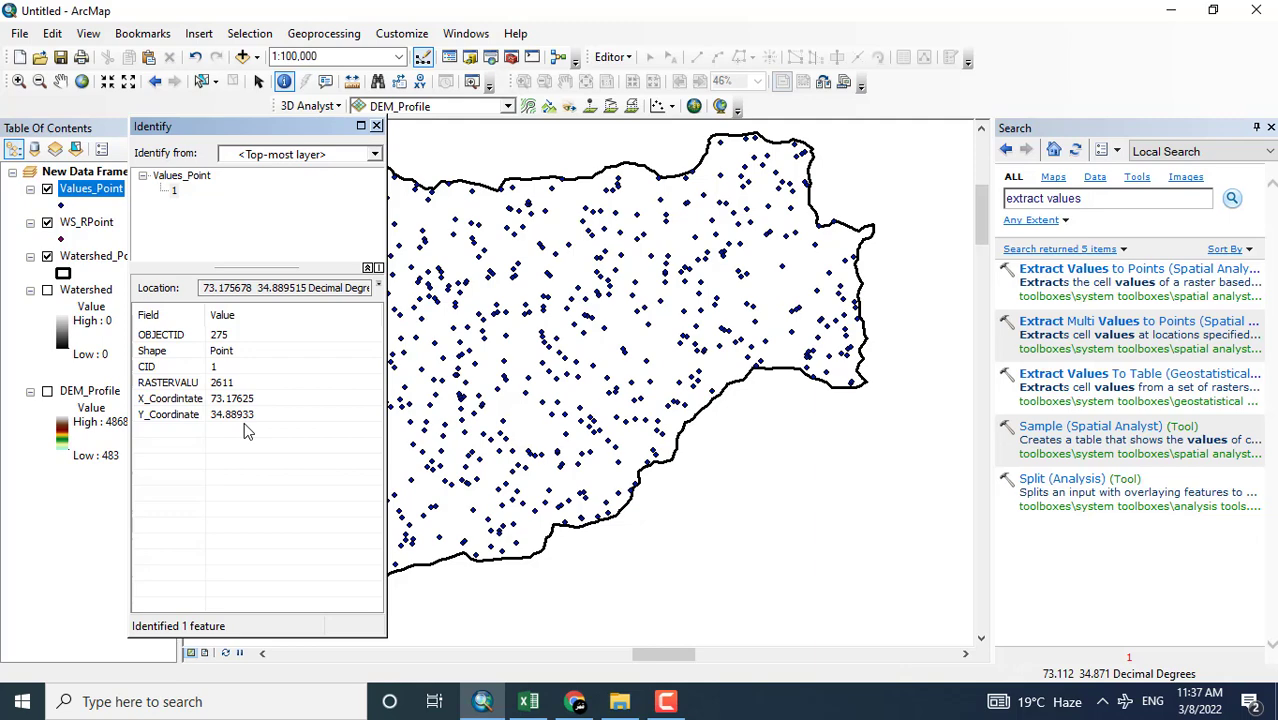
left_click(377, 127)
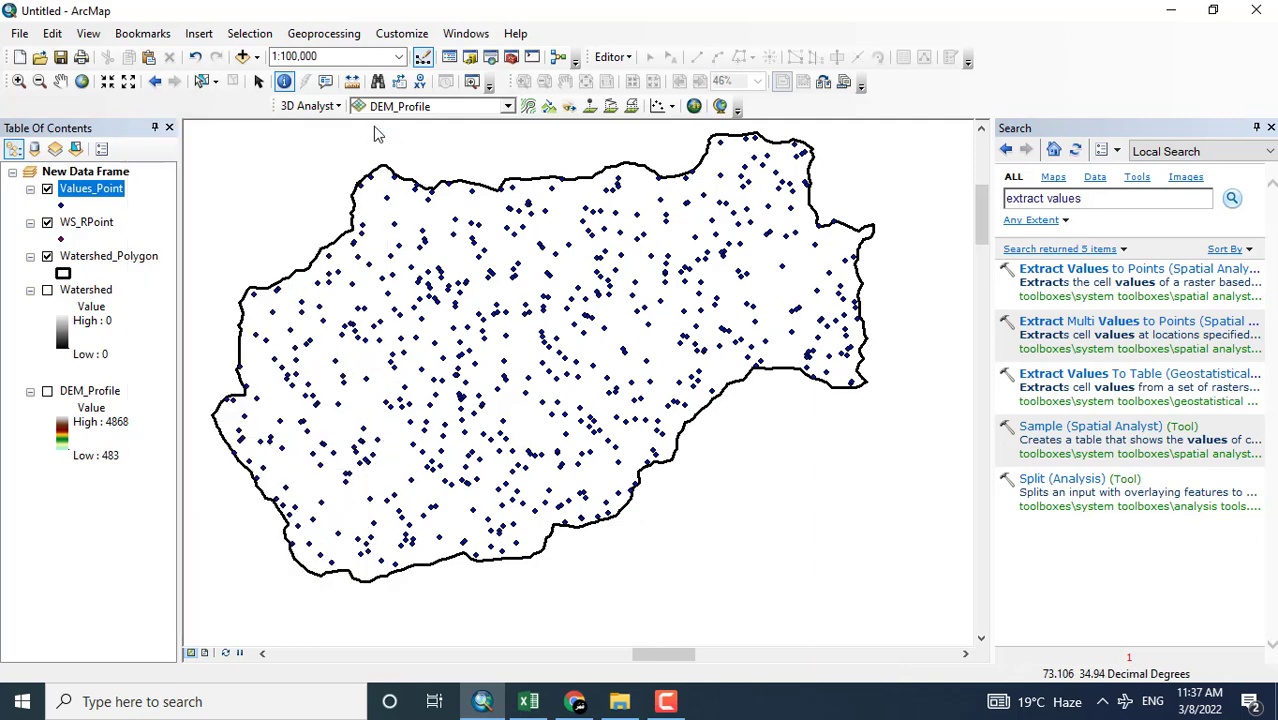